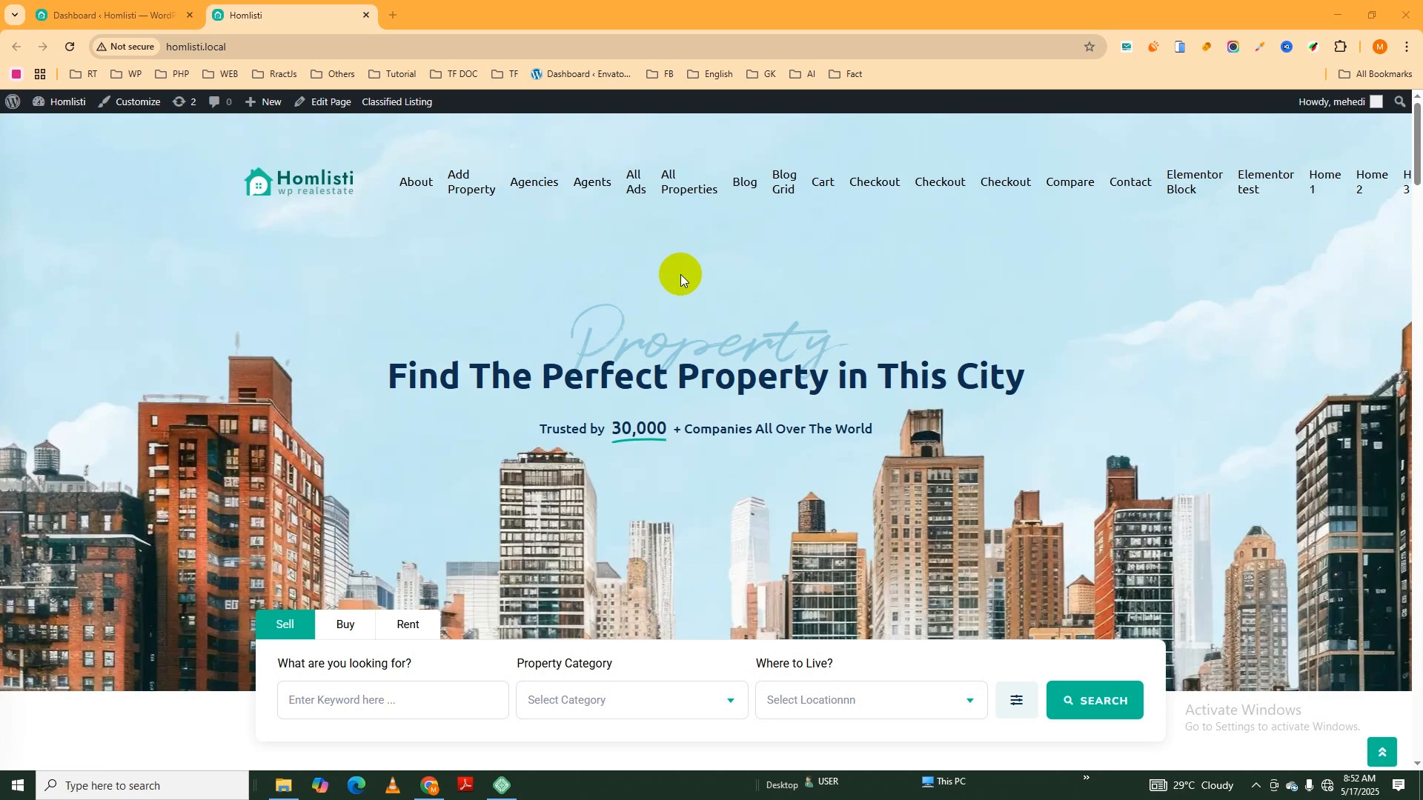
- Switch to the WordPress dashboard and open the navigation menu management page
left_click(130, 16)
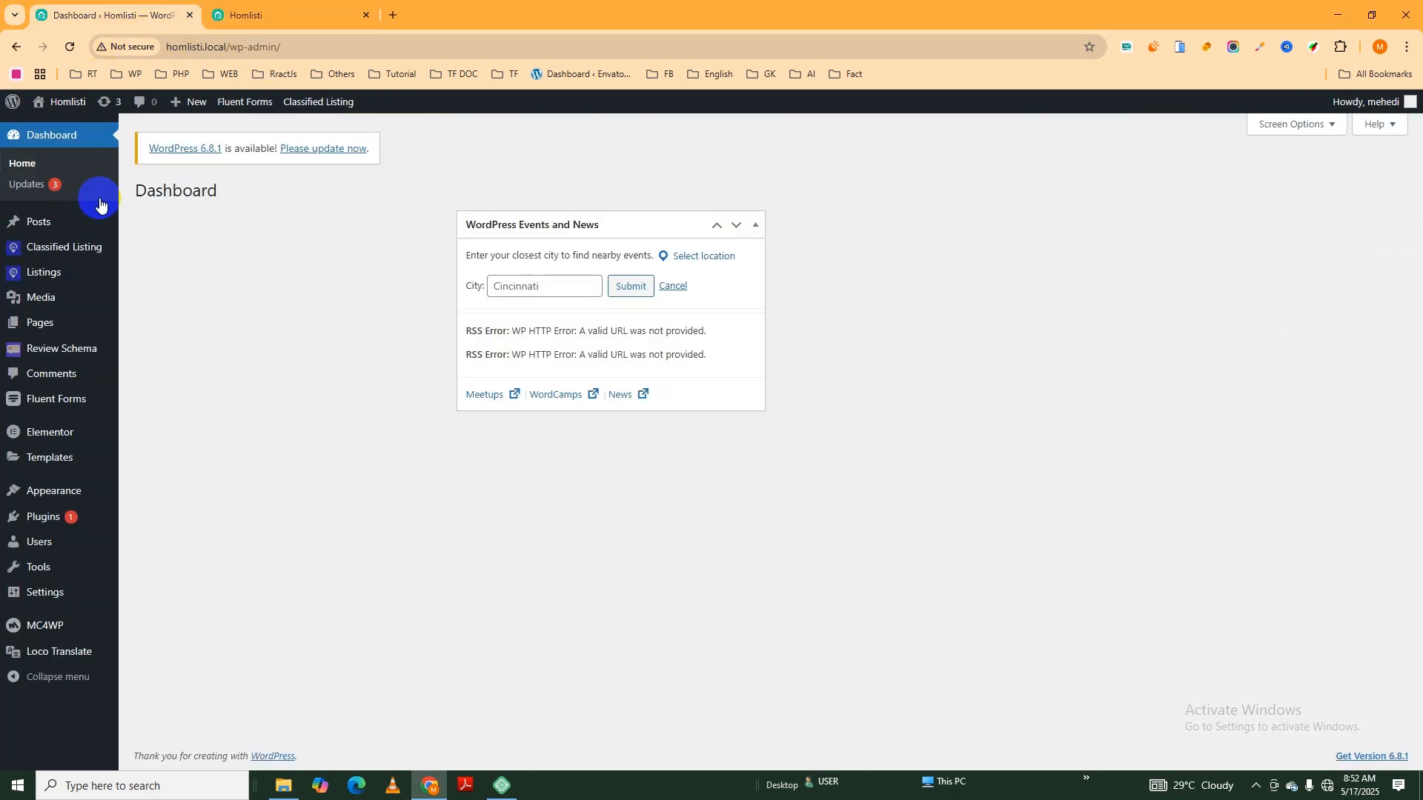
mouse_move(74, 495)
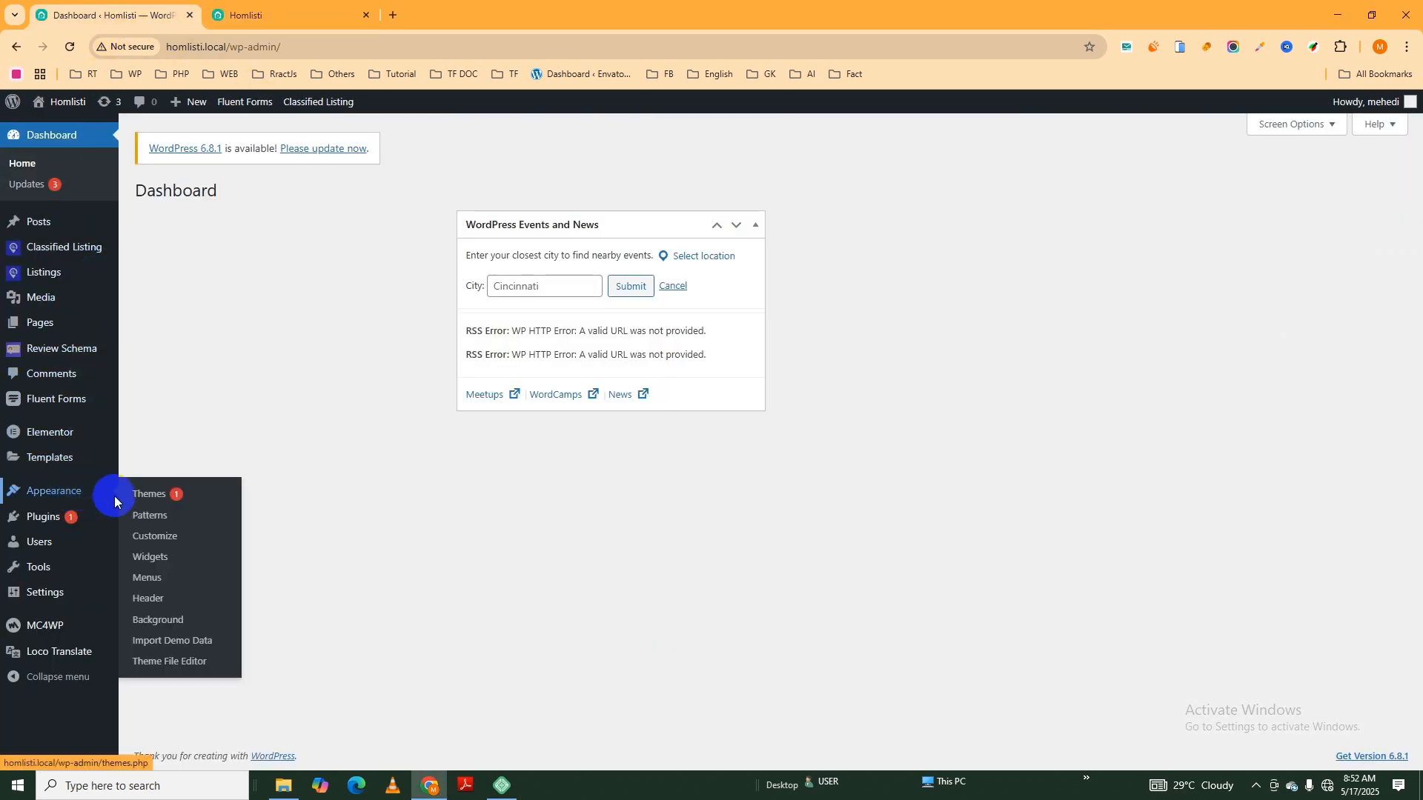
left_click(157, 581)
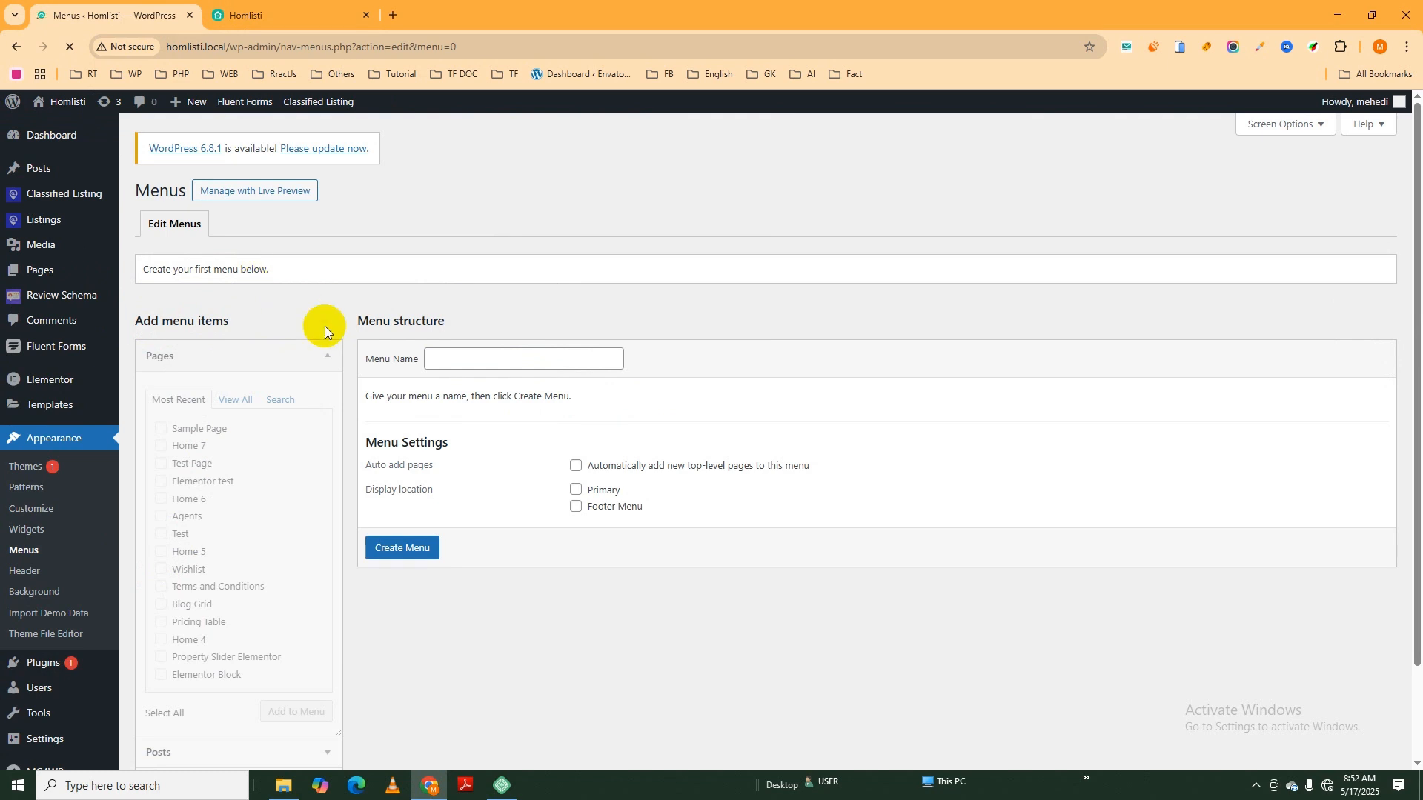
- Create a new navigation menu named Main Menu
left_click(445, 360)
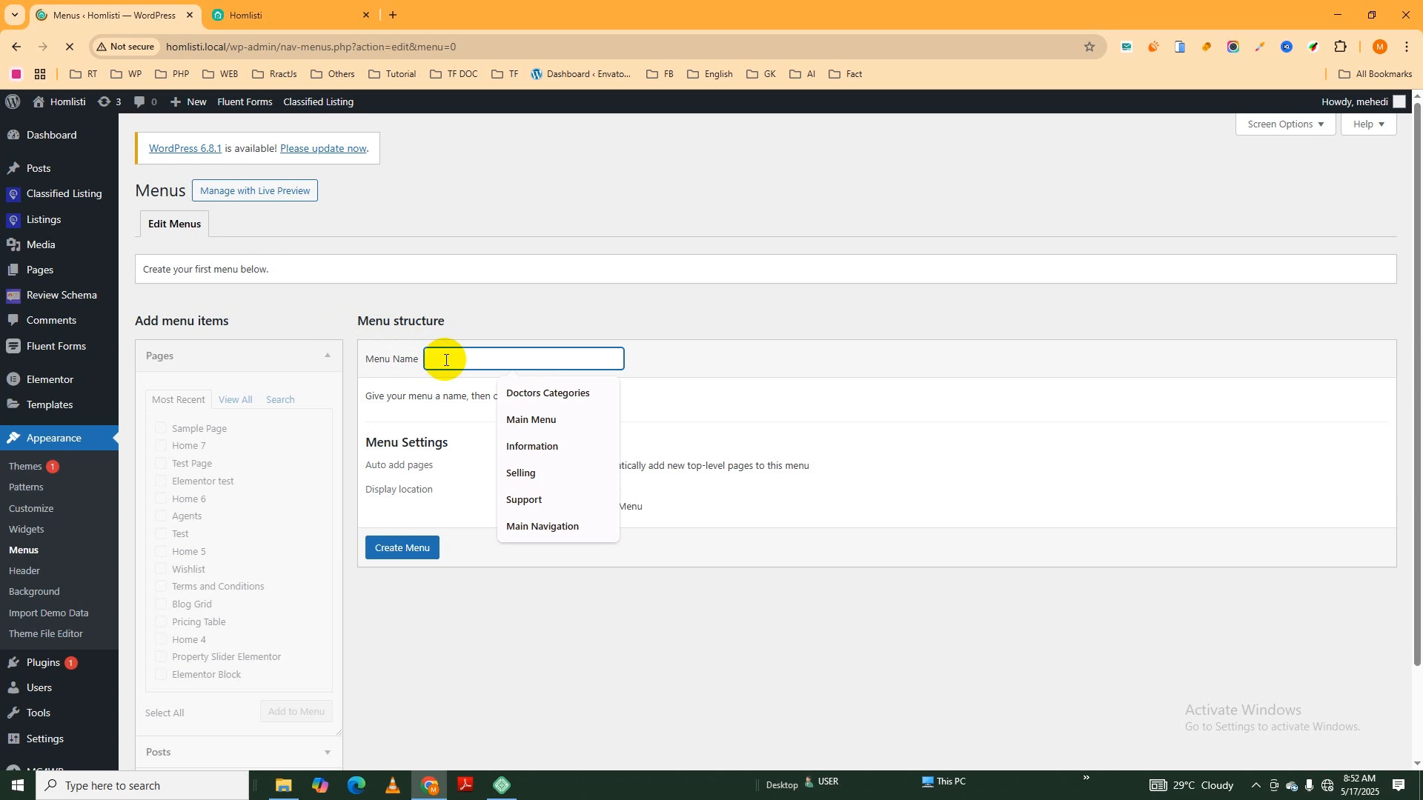
type("Ma")
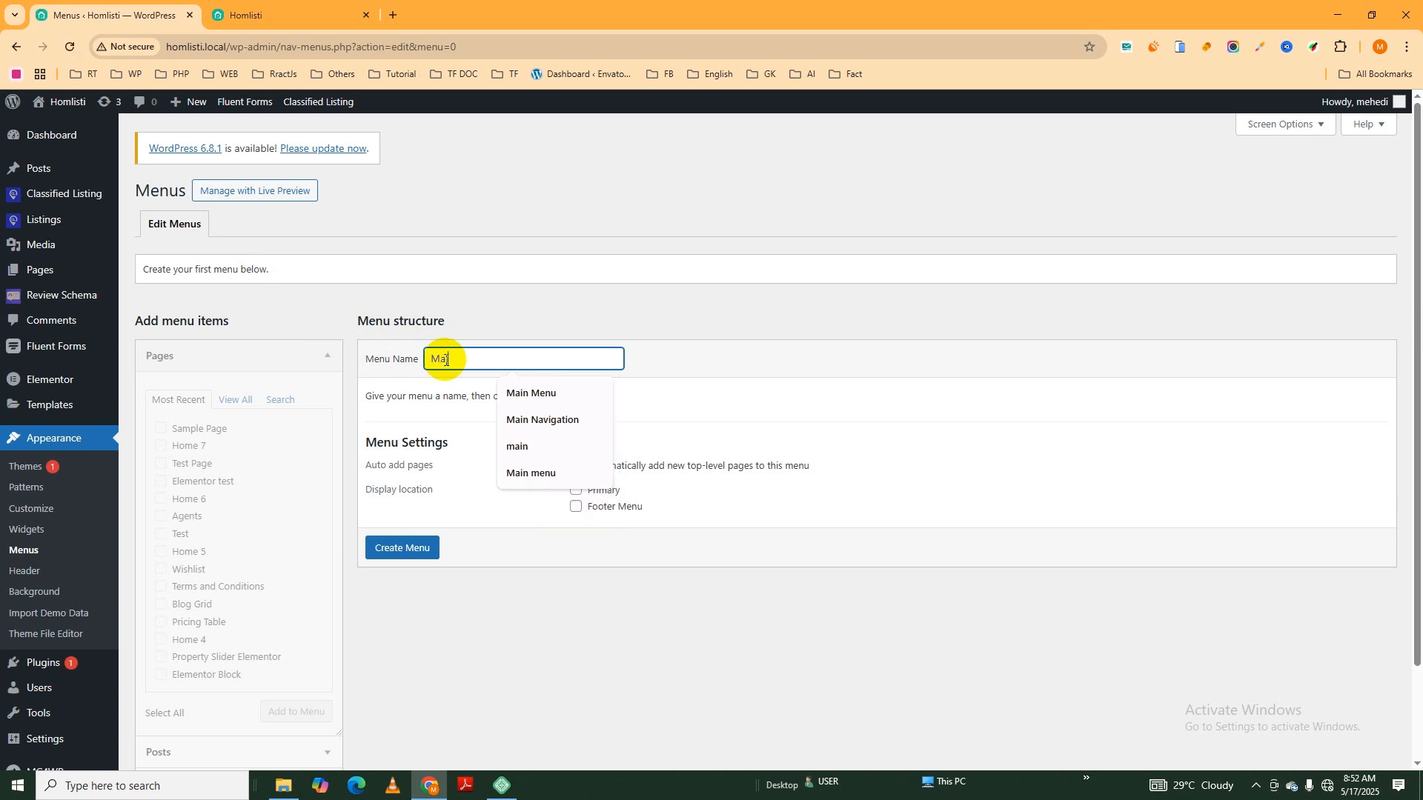
type("in Me")
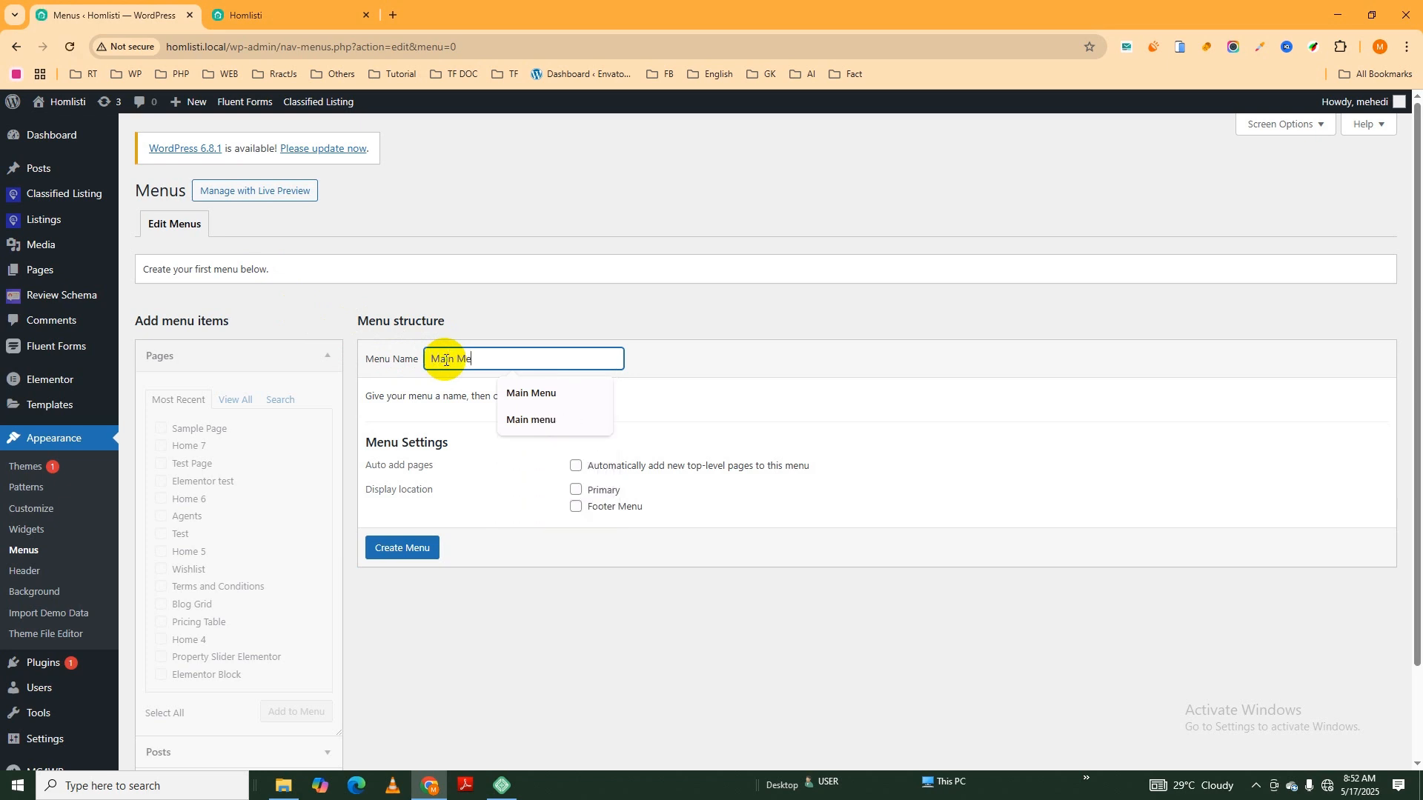
type("nu")
left_click(474, 627)
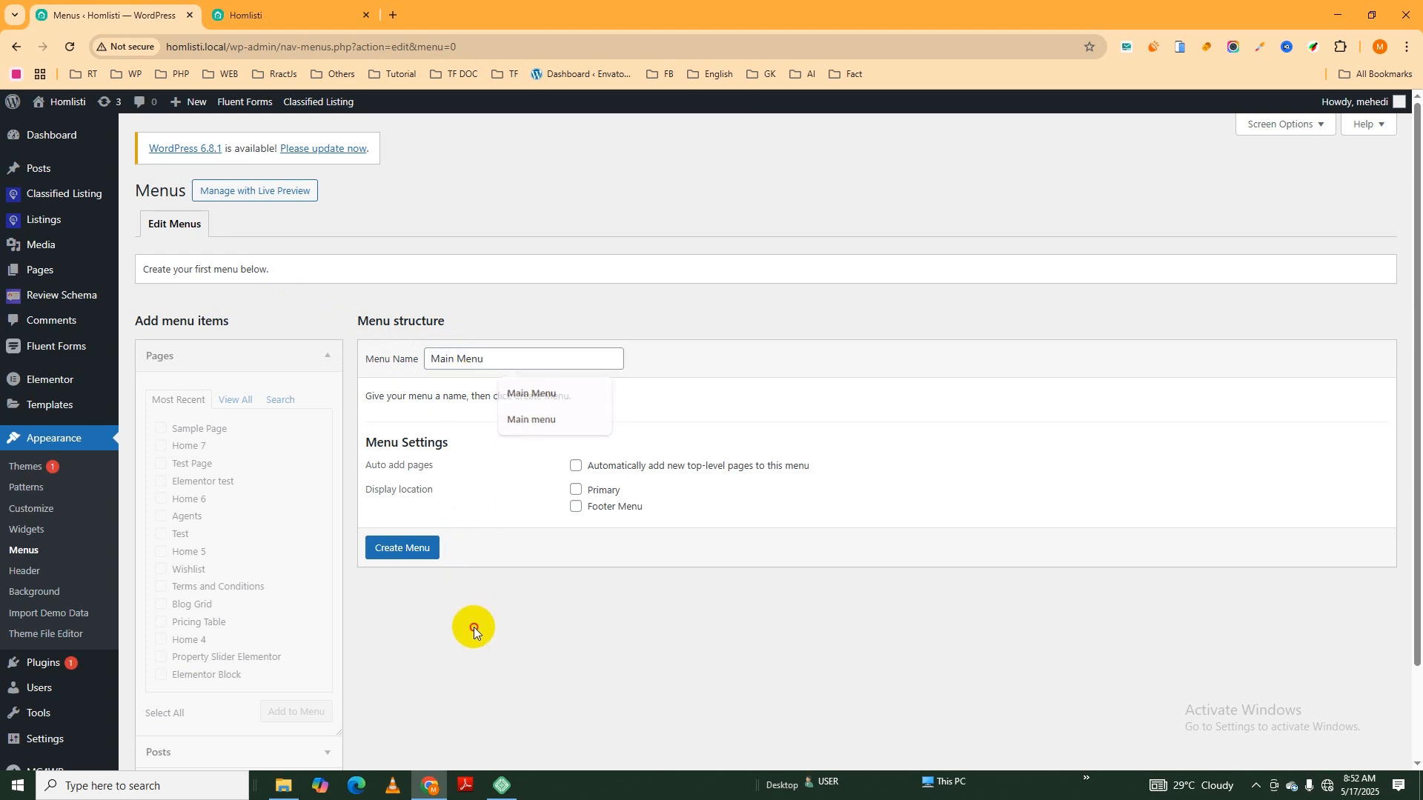
left_click(414, 558)
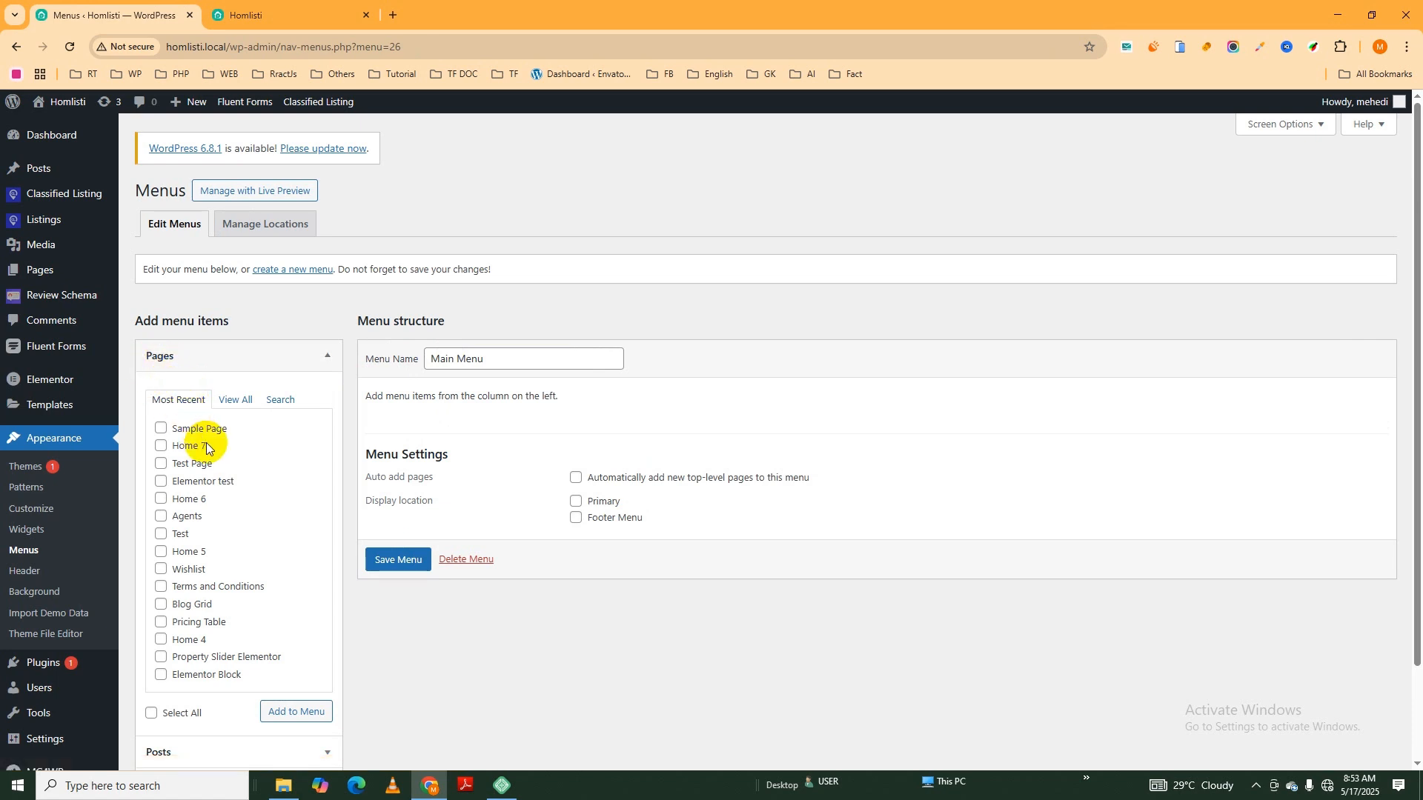
- Look through the recent, complete and searchable lists of pages available for the menu
scroll(198, 441, "down", 1)
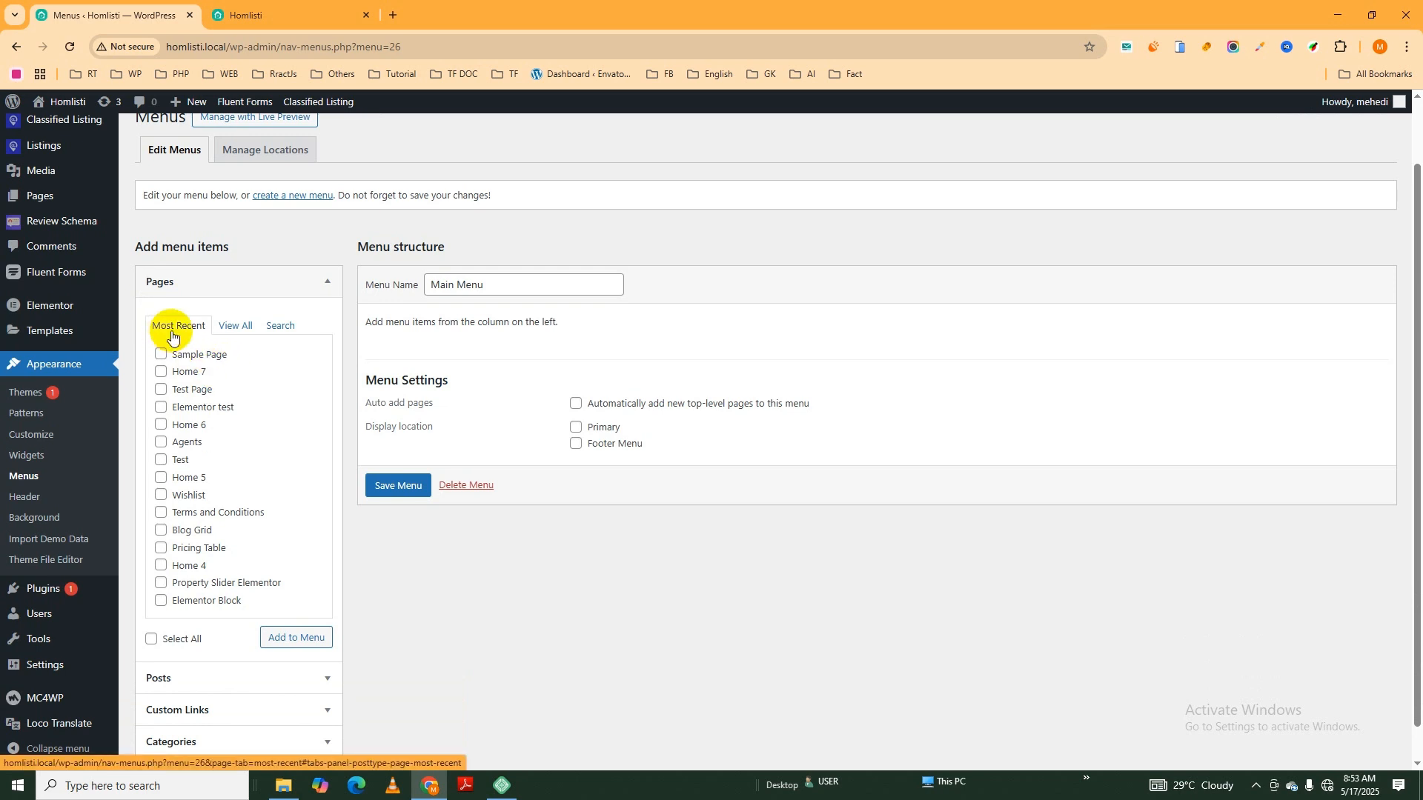
left_click(233, 333)
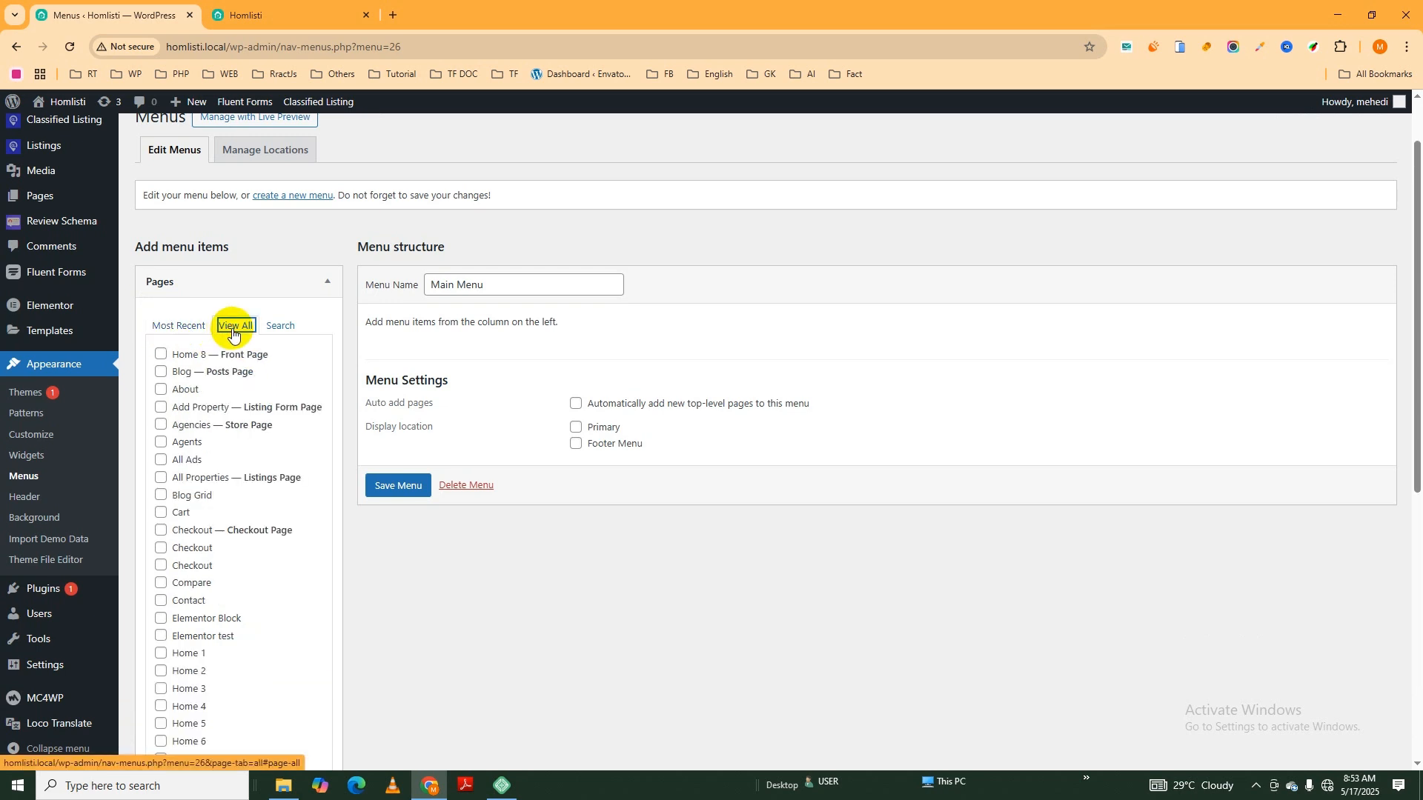
left_click(280, 326)
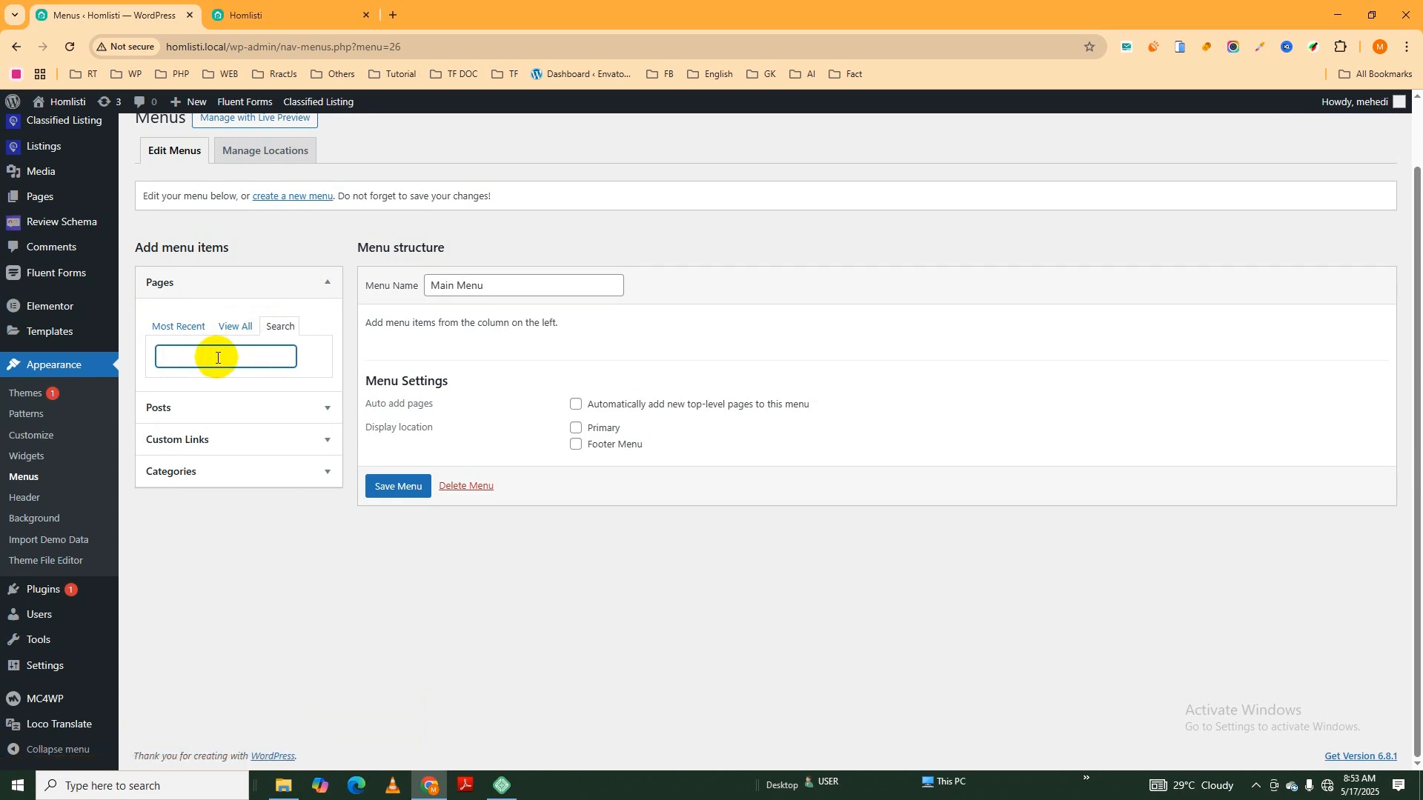
left_click(178, 331)
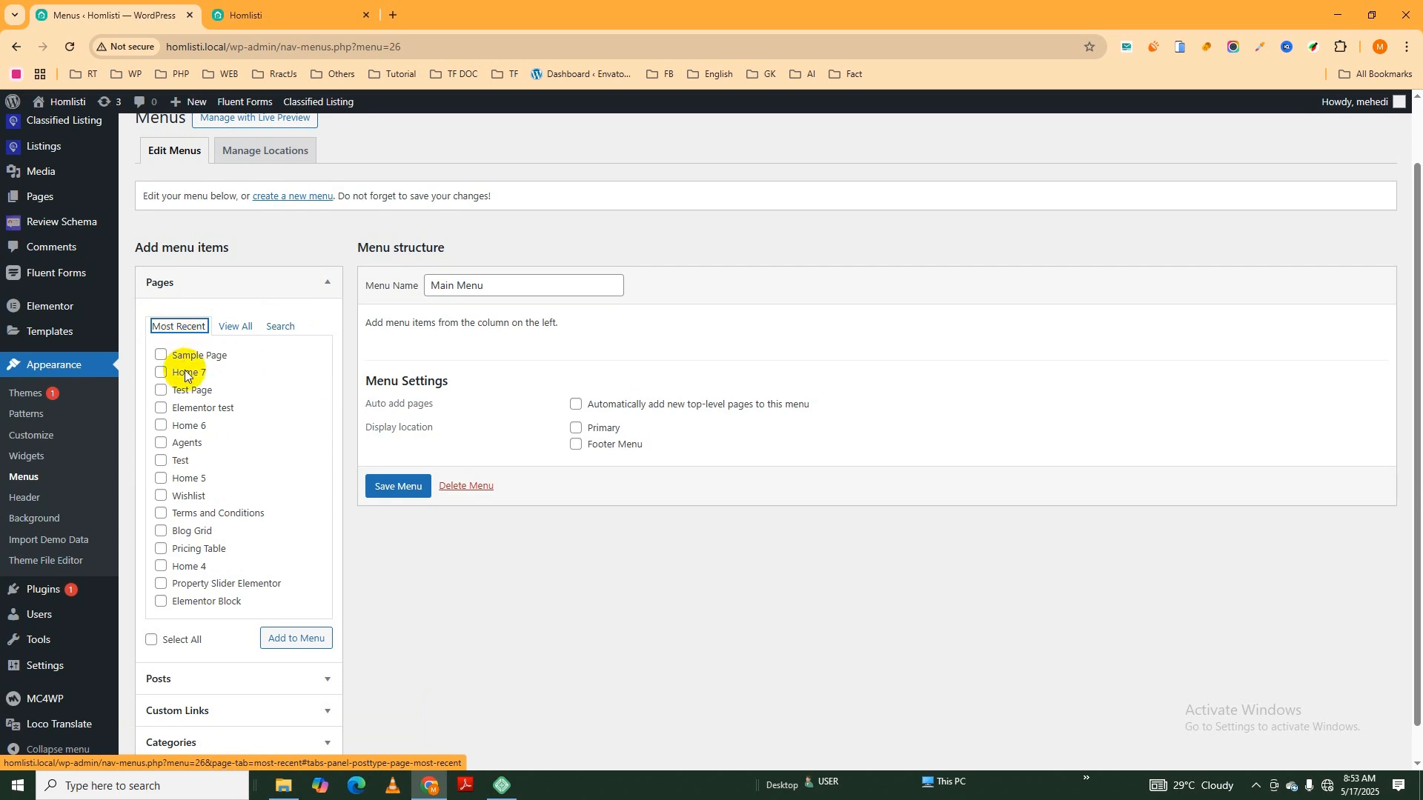
scroll(224, 456, "down", 1)
scroll(225, 456, "up", 2)
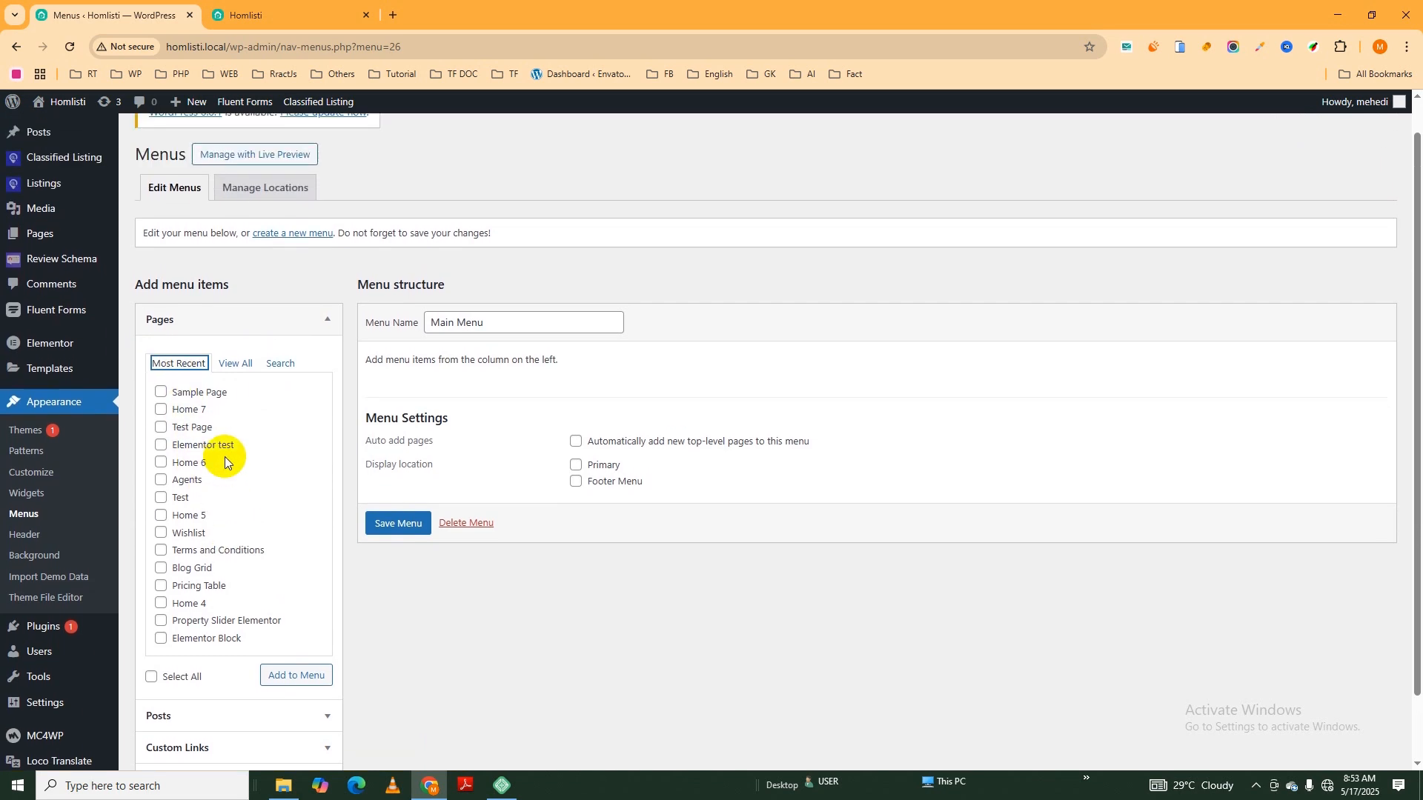
- Select the Home 1, My account and Shop pages from the complete list of pages
left_click(235, 367)
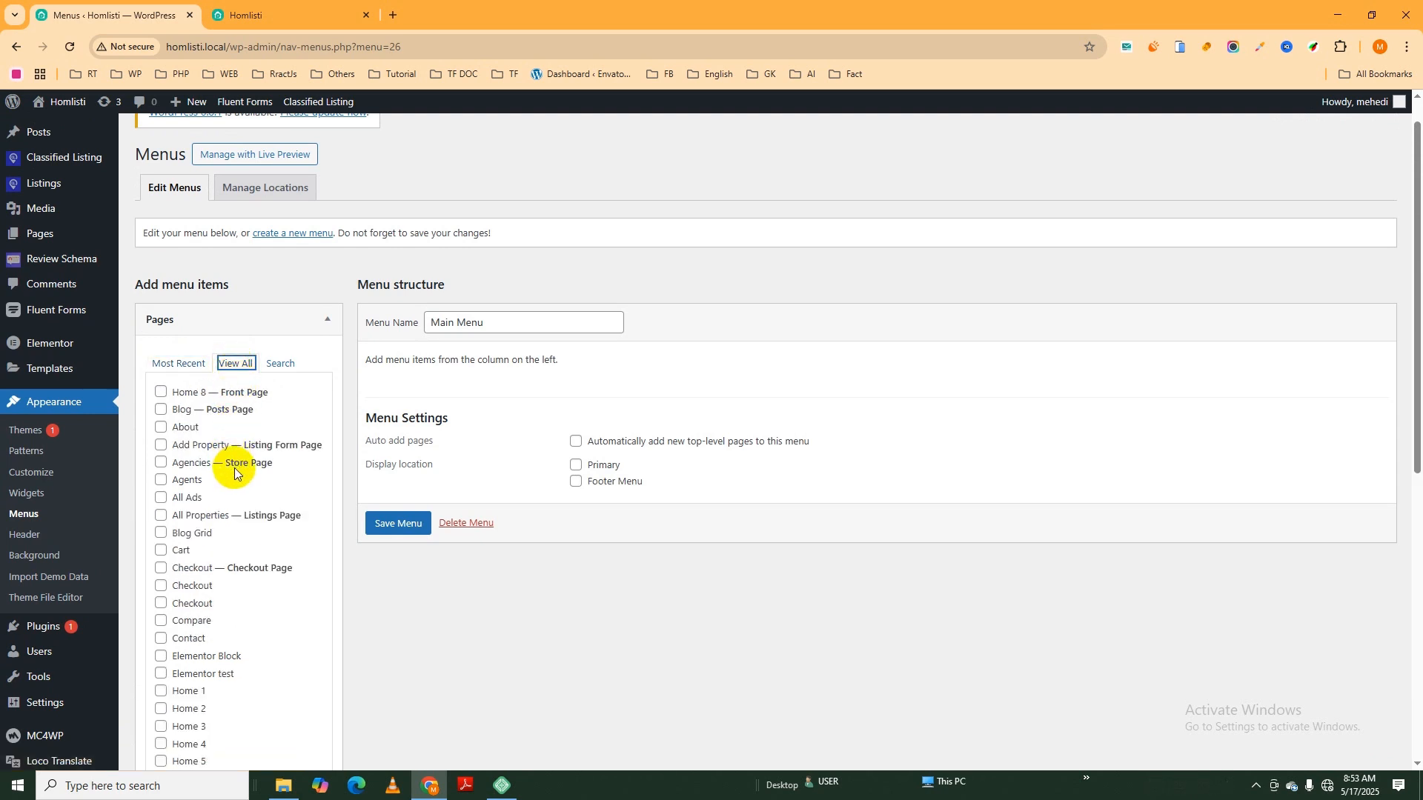
scroll(220, 451, "down", 1)
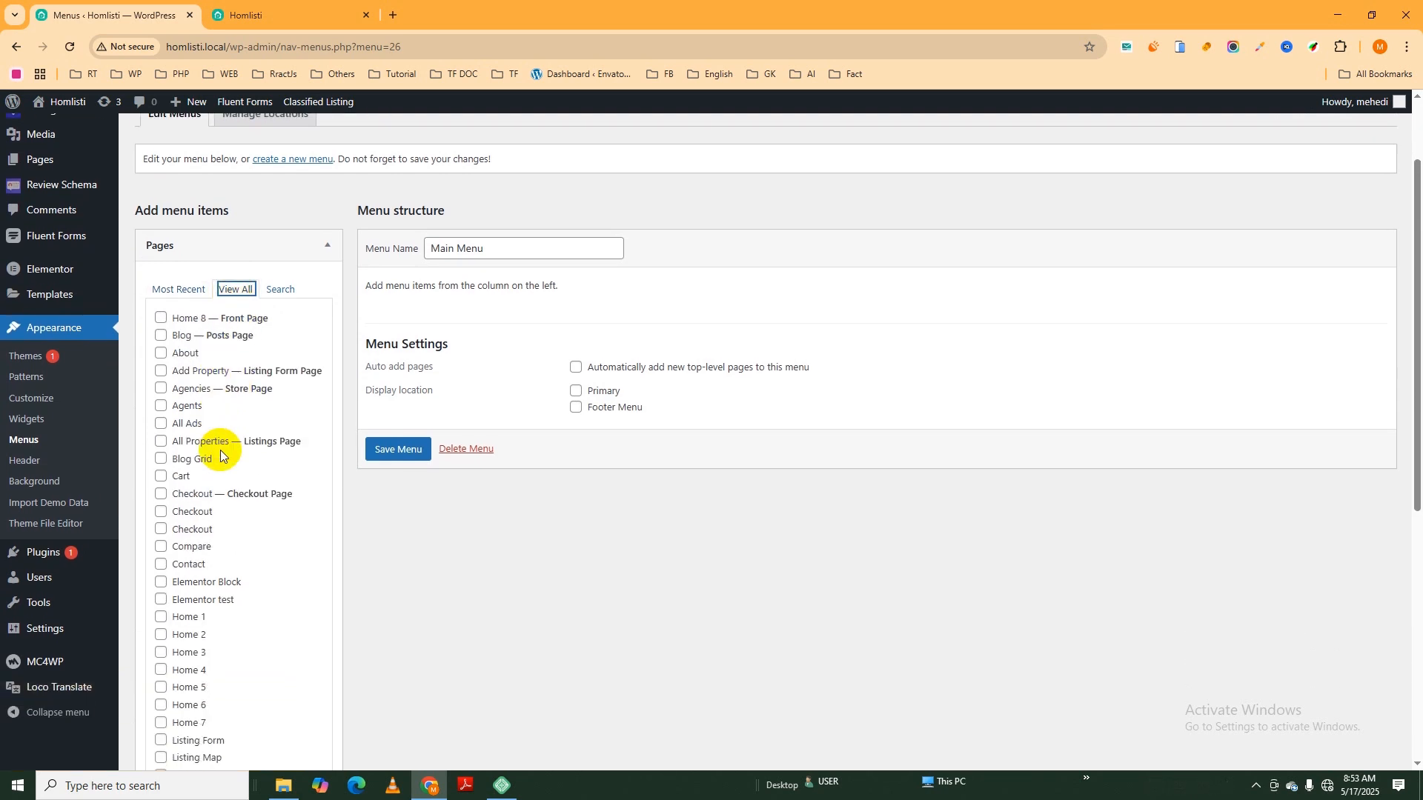
left_click(162, 620)
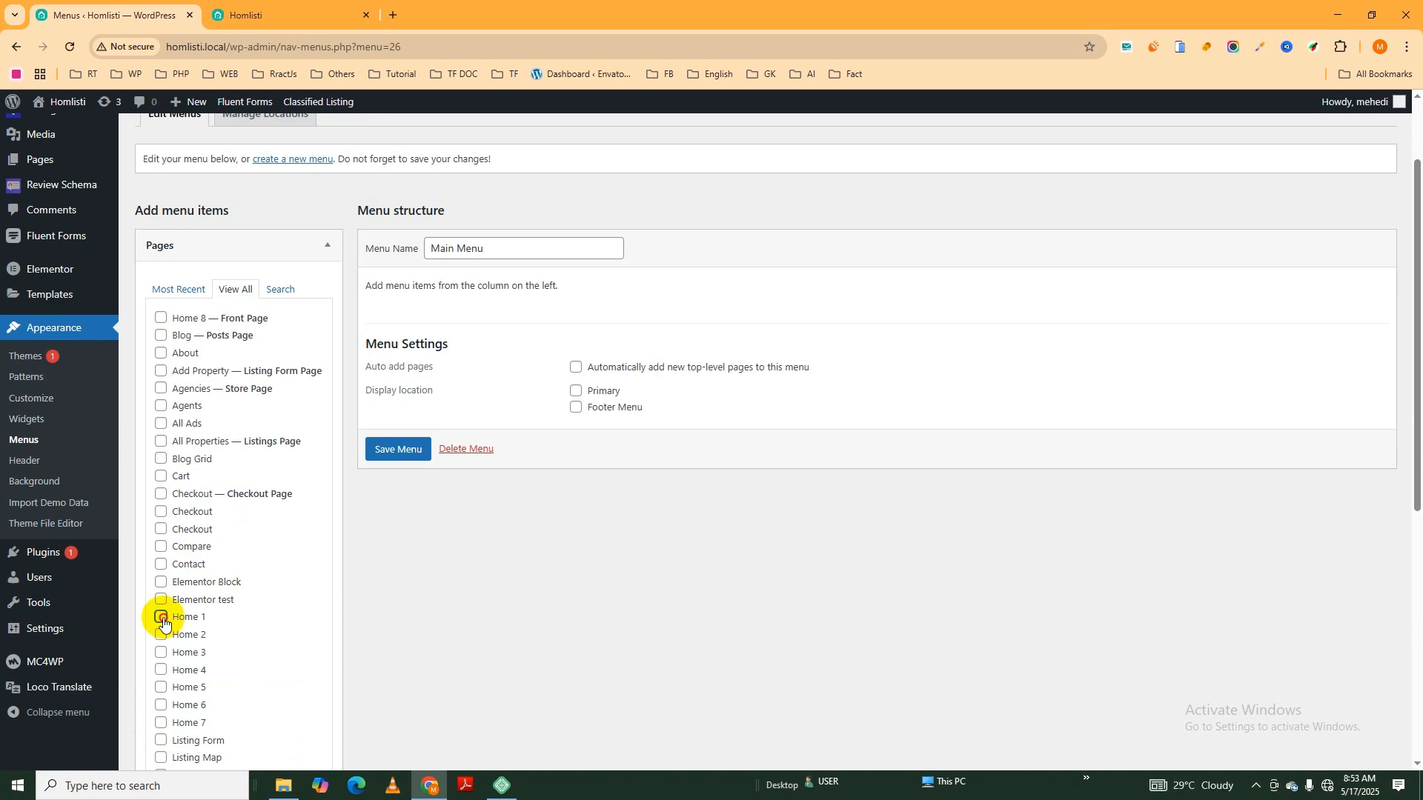
scroll(246, 546, "down", 1)
scroll(246, 546, "down", 3)
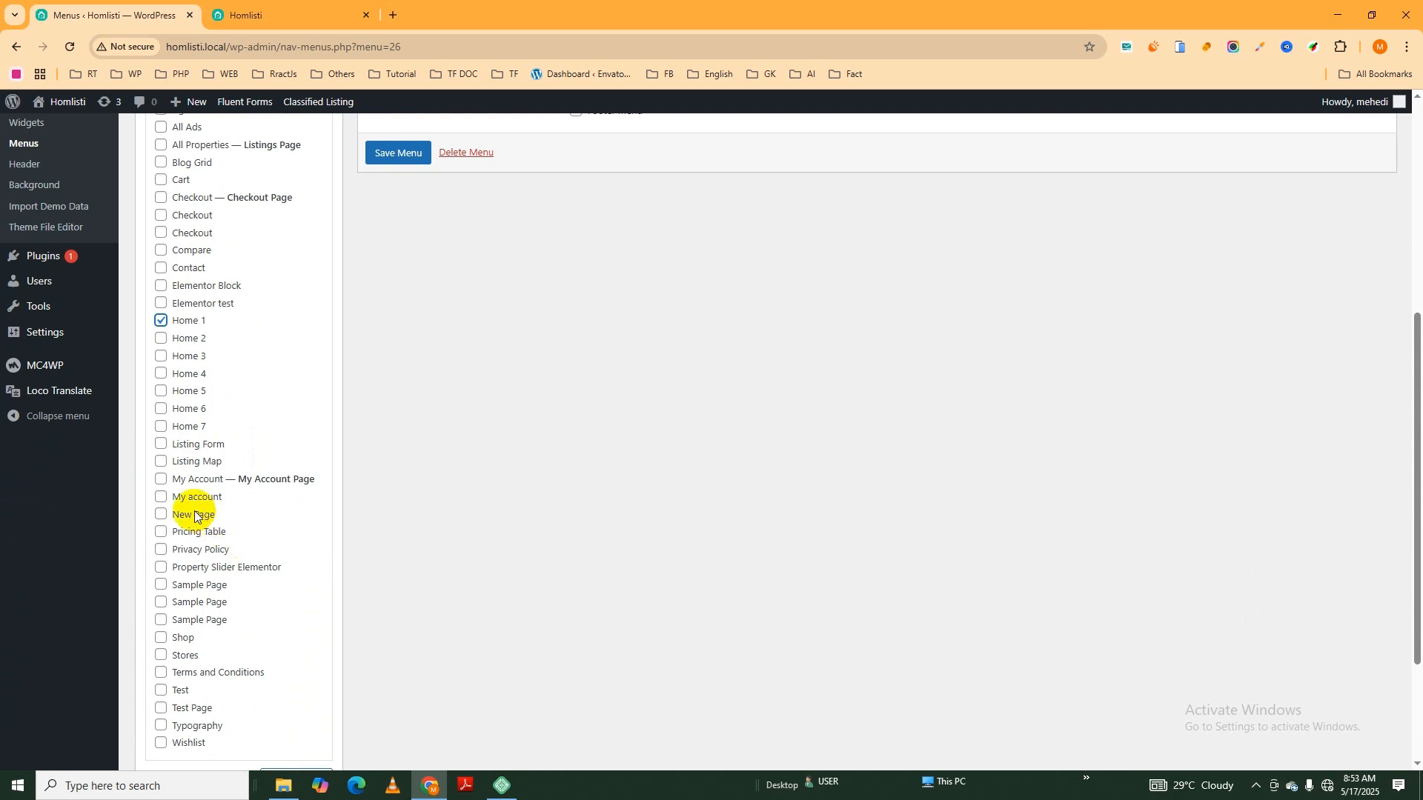
left_click(161, 496)
scroll(205, 517, "down", 1)
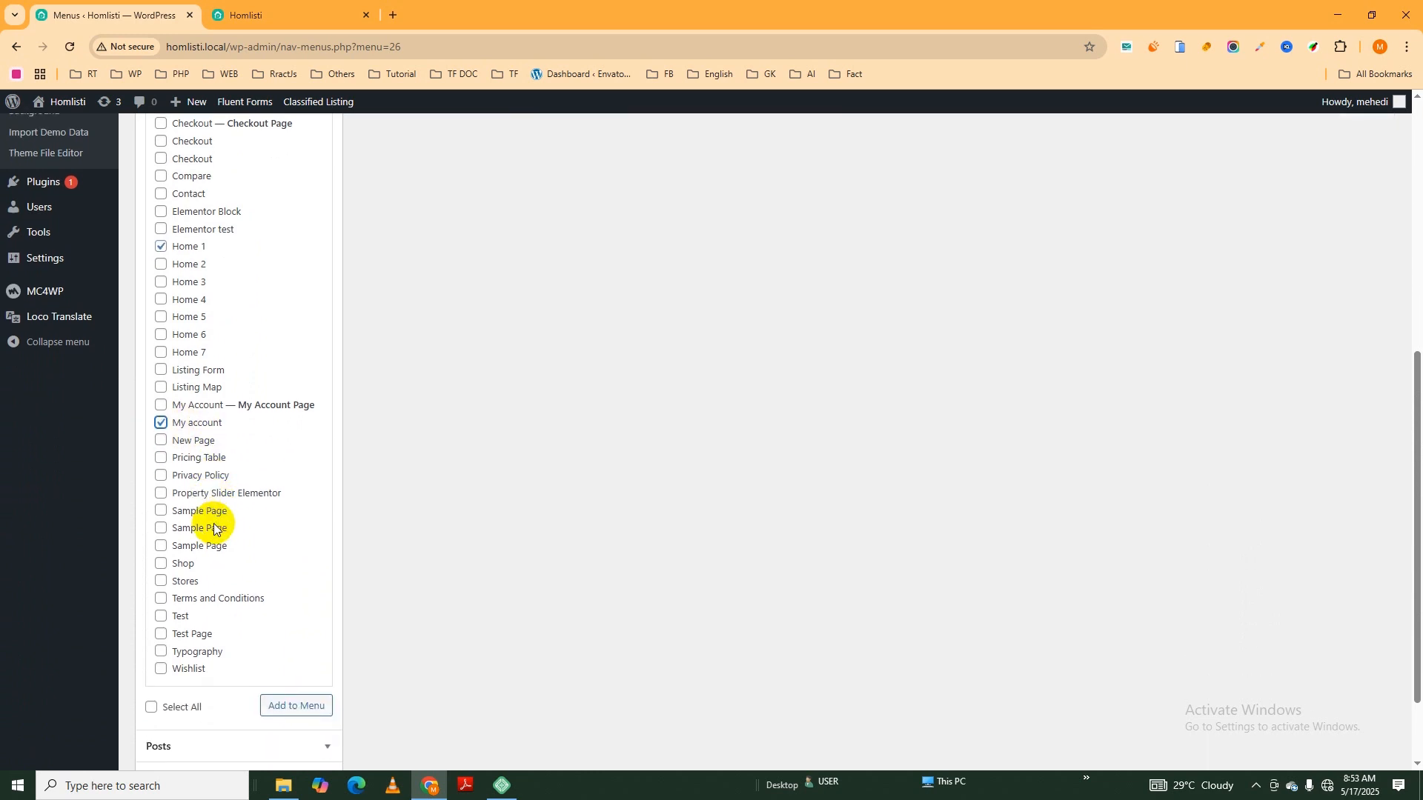
left_click(161, 564)
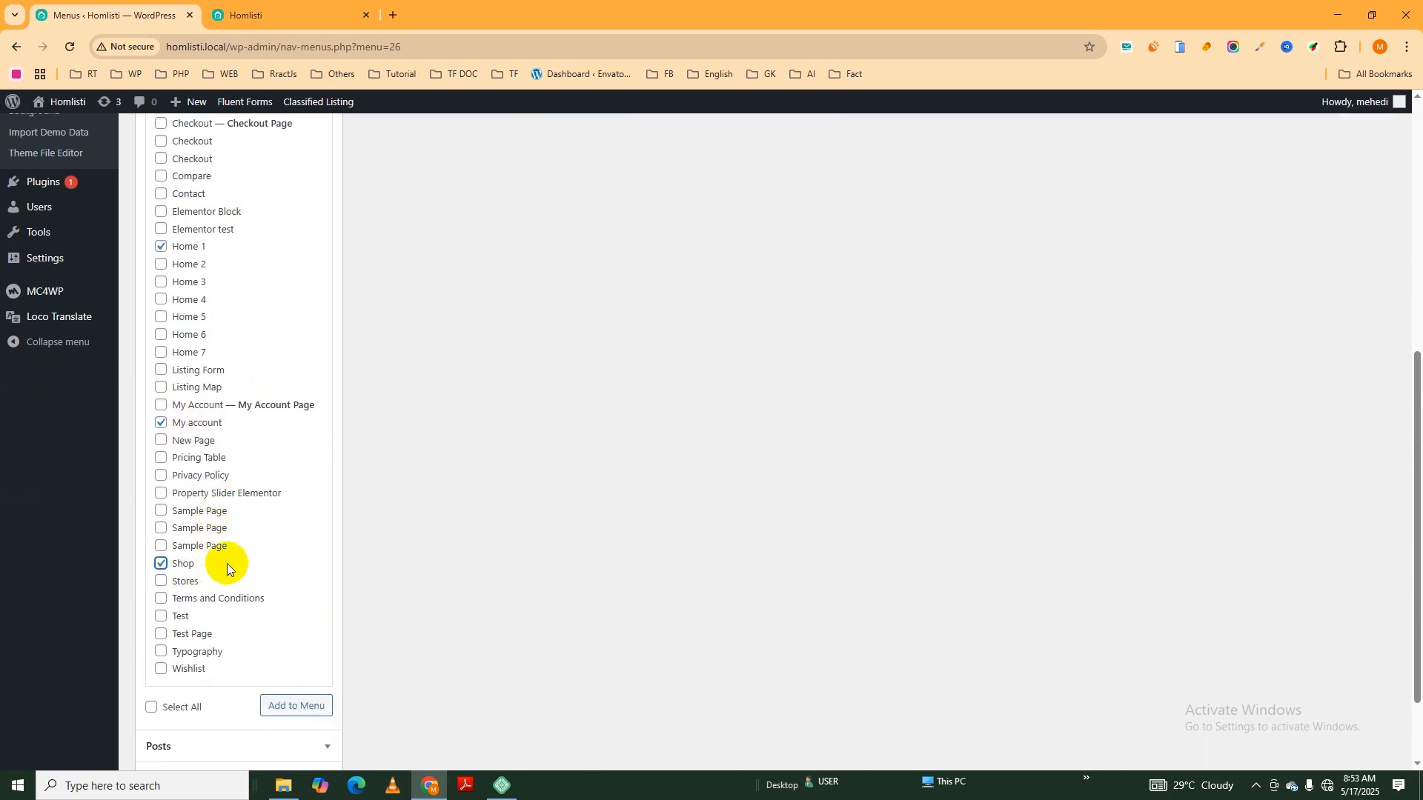
- Select the All Ads, About and Blog posts pages as well, and add all the selected pages to Main Menu
scroll(230, 555, "up", 4)
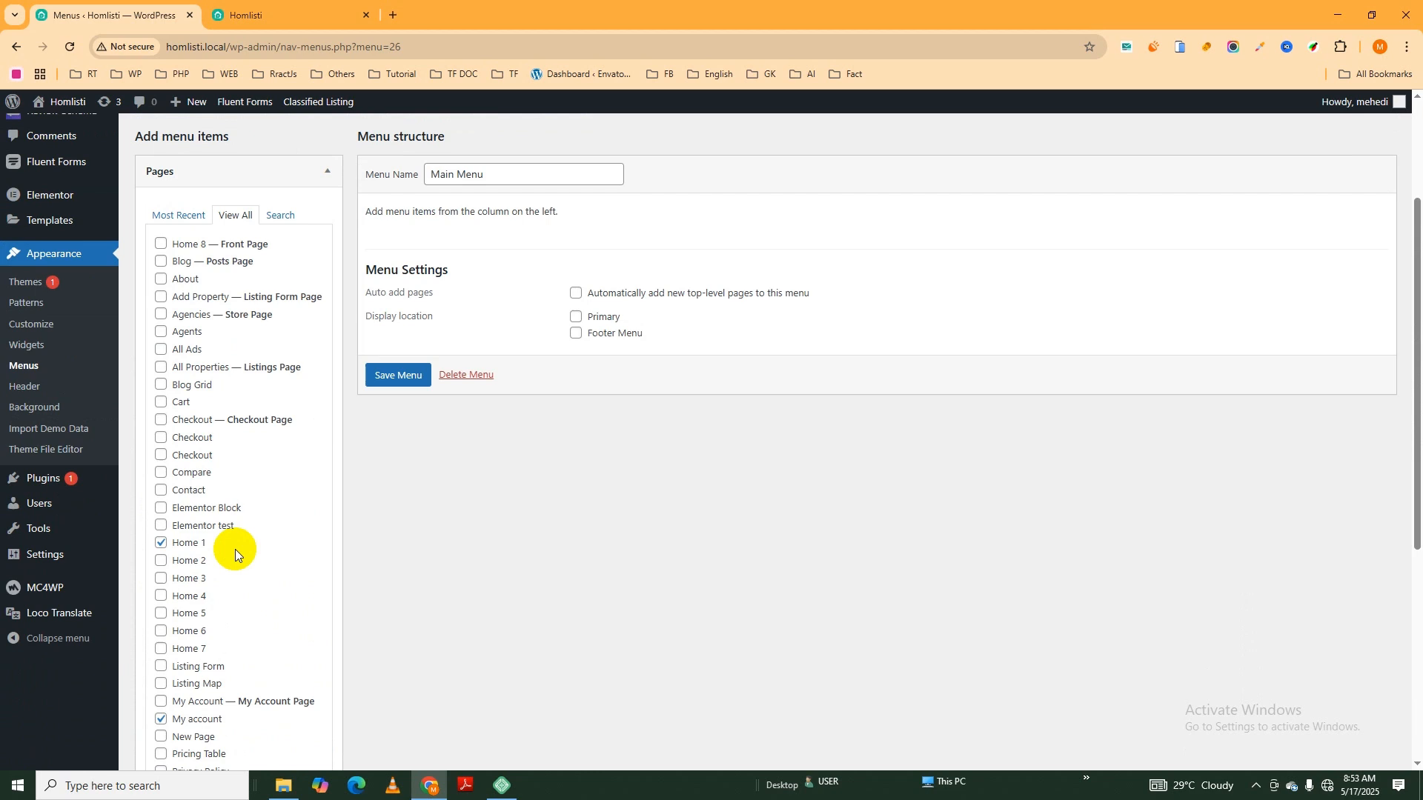
left_click(162, 350)
left_click(161, 280)
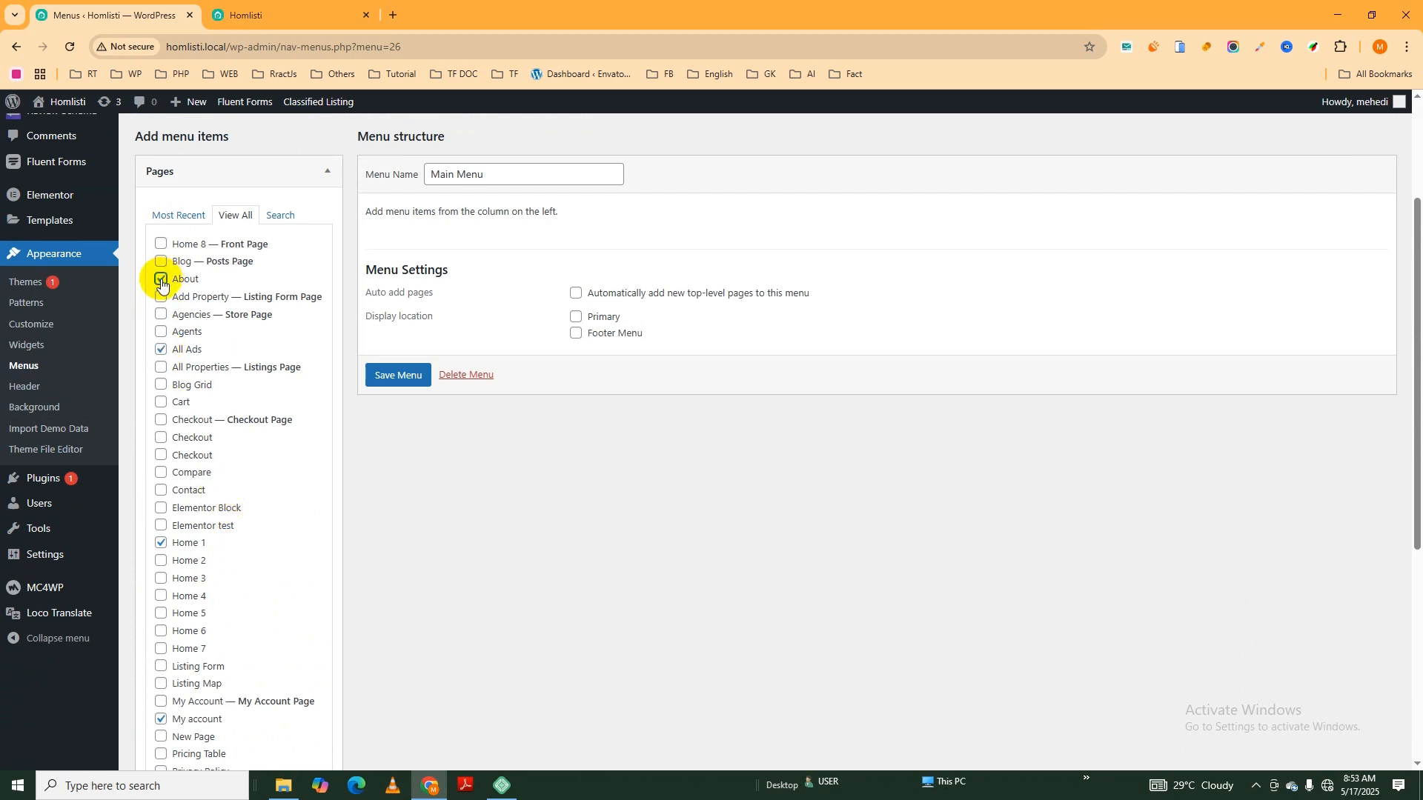
left_click(161, 262)
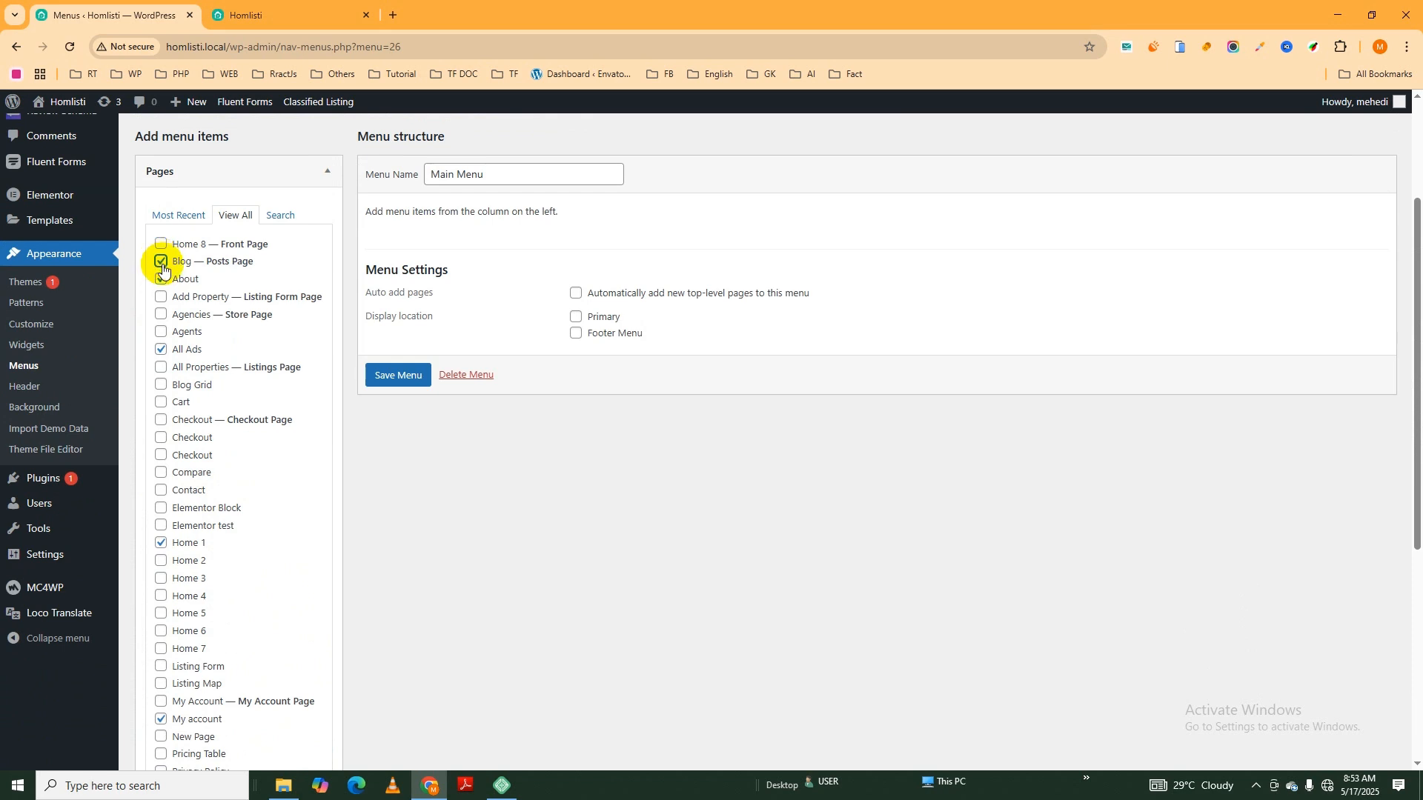
scroll(175, 489, "down", 1)
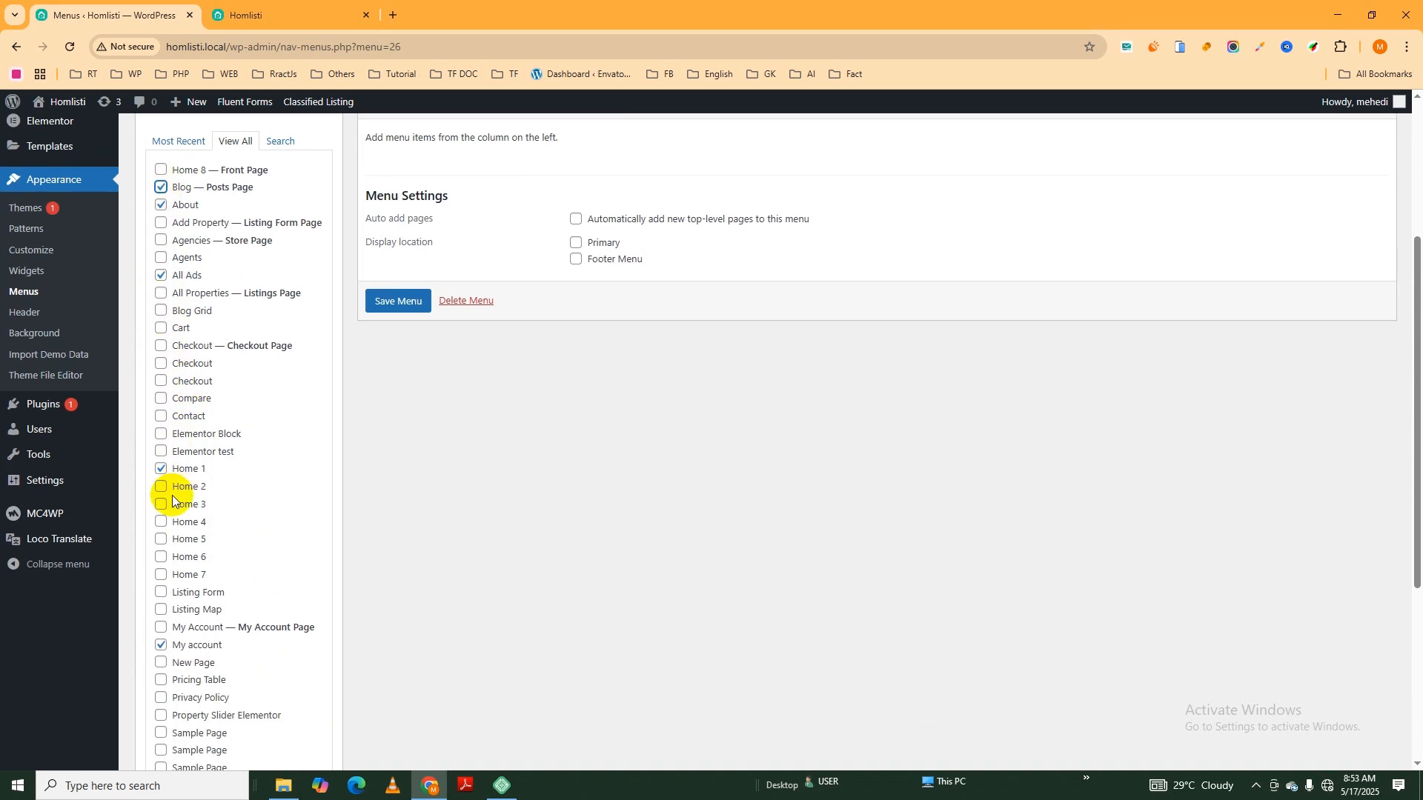
scroll(181, 539, "down", 4)
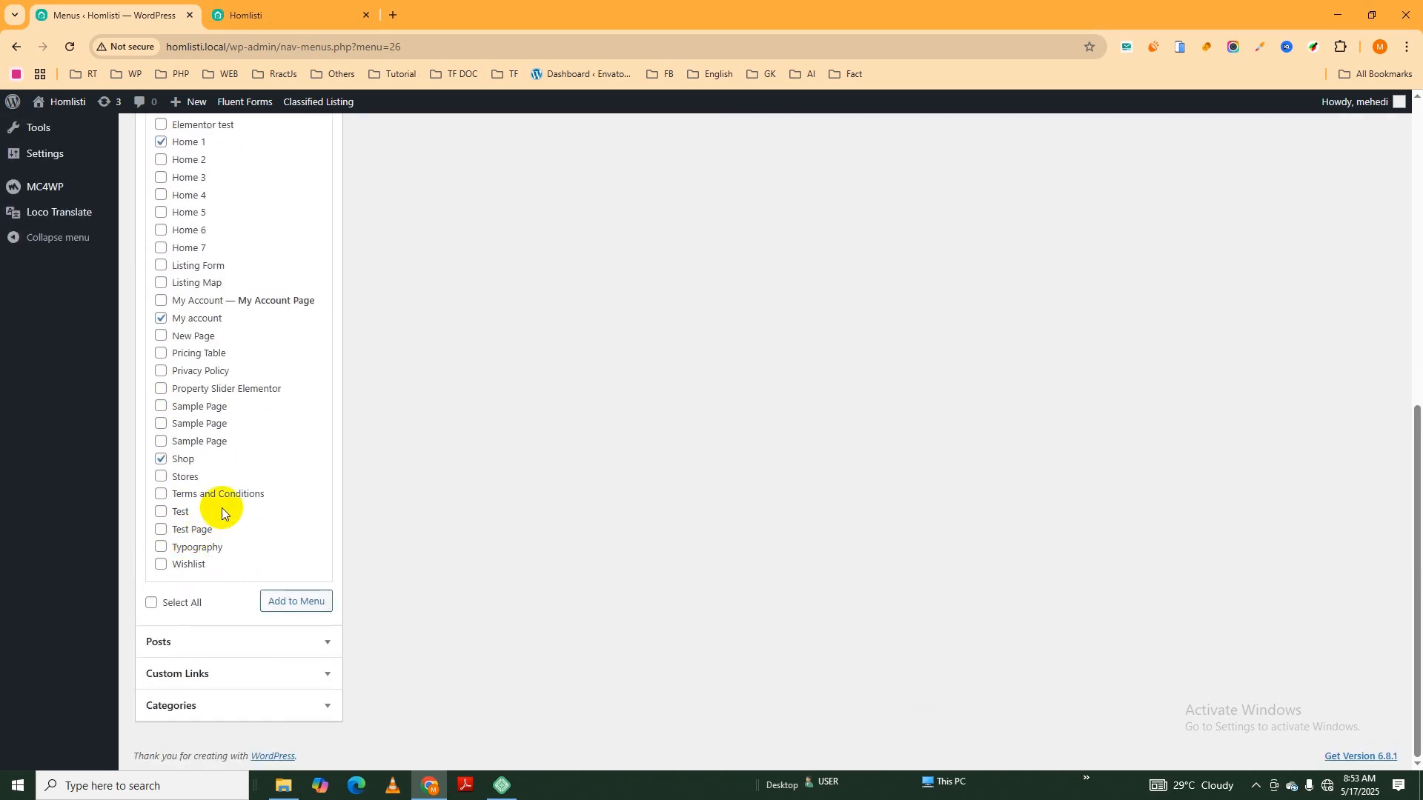
left_click(297, 605)
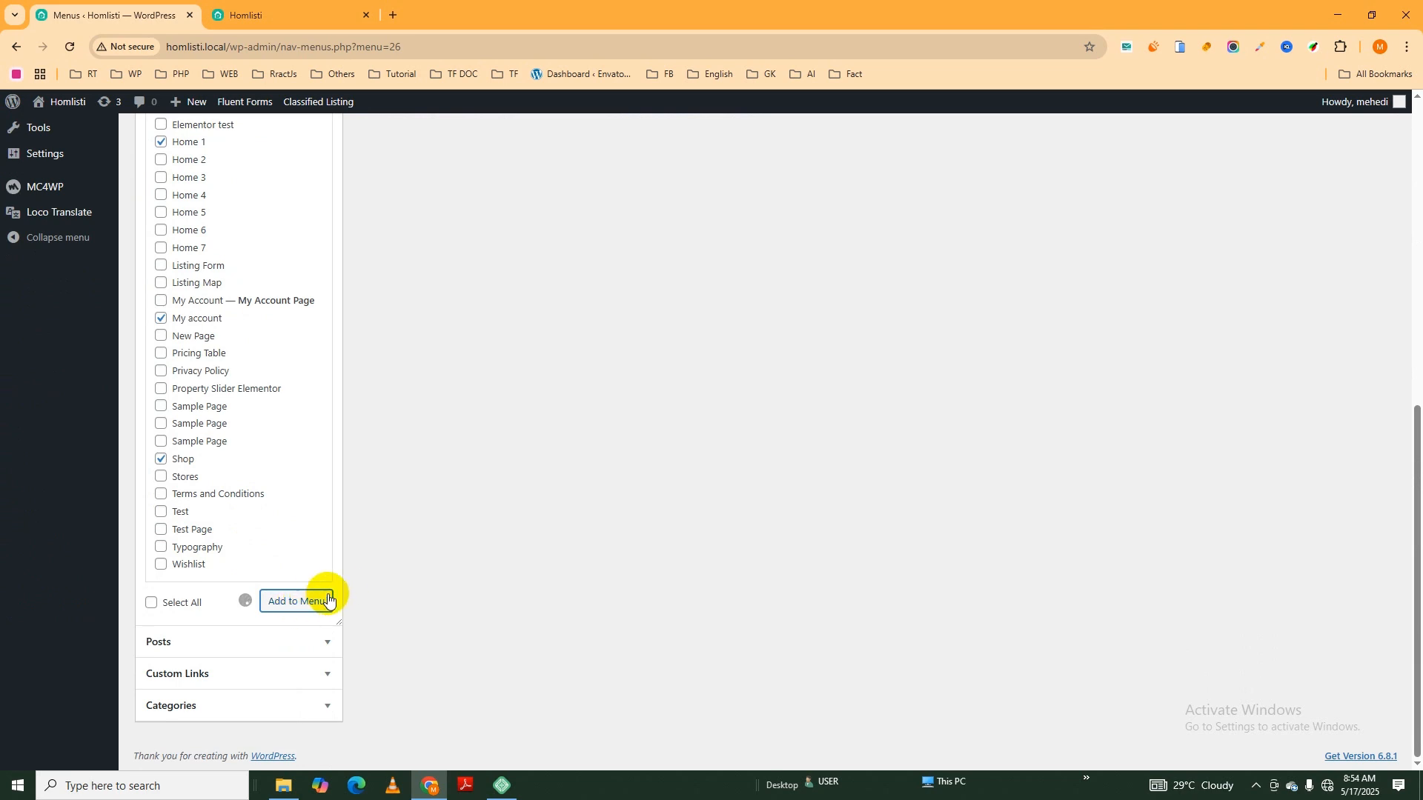
- Assign Main Menu to the Primary display location and save the menu
scroll(399, 563, "up", 3)
scroll(399, 559, "up", 3)
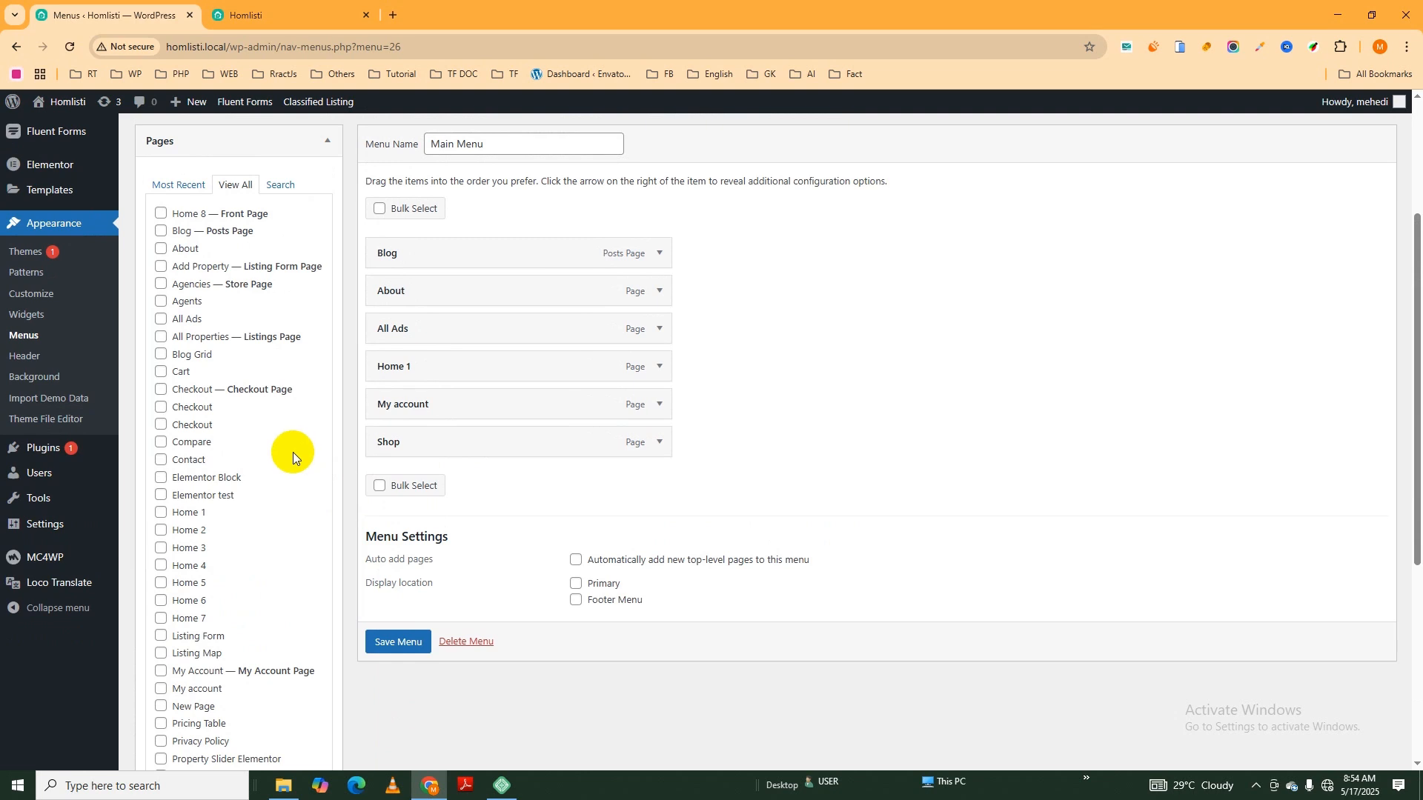
scroll(510, 420, "up", 1)
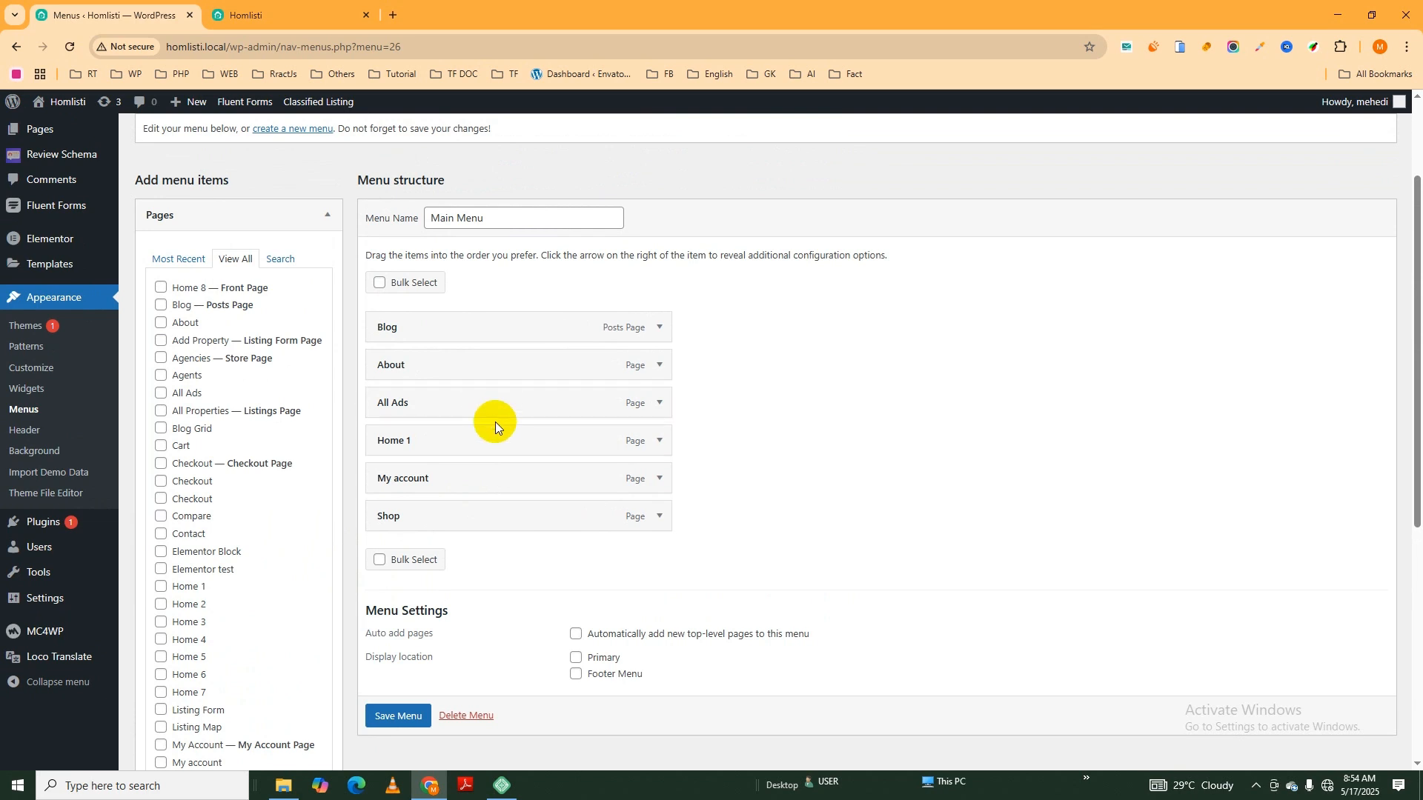
scroll(494, 421, "down", 1)
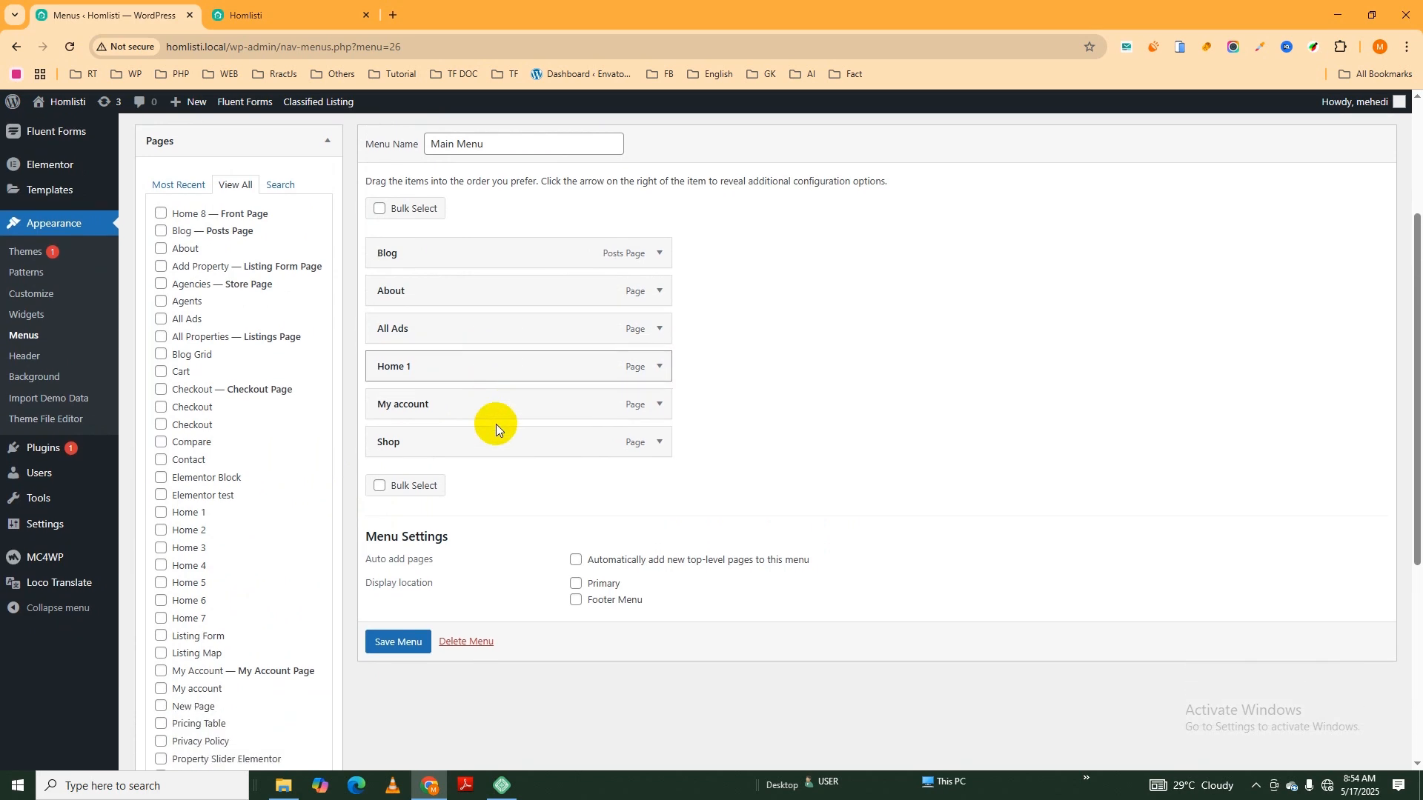
scroll(503, 452, "up", 1)
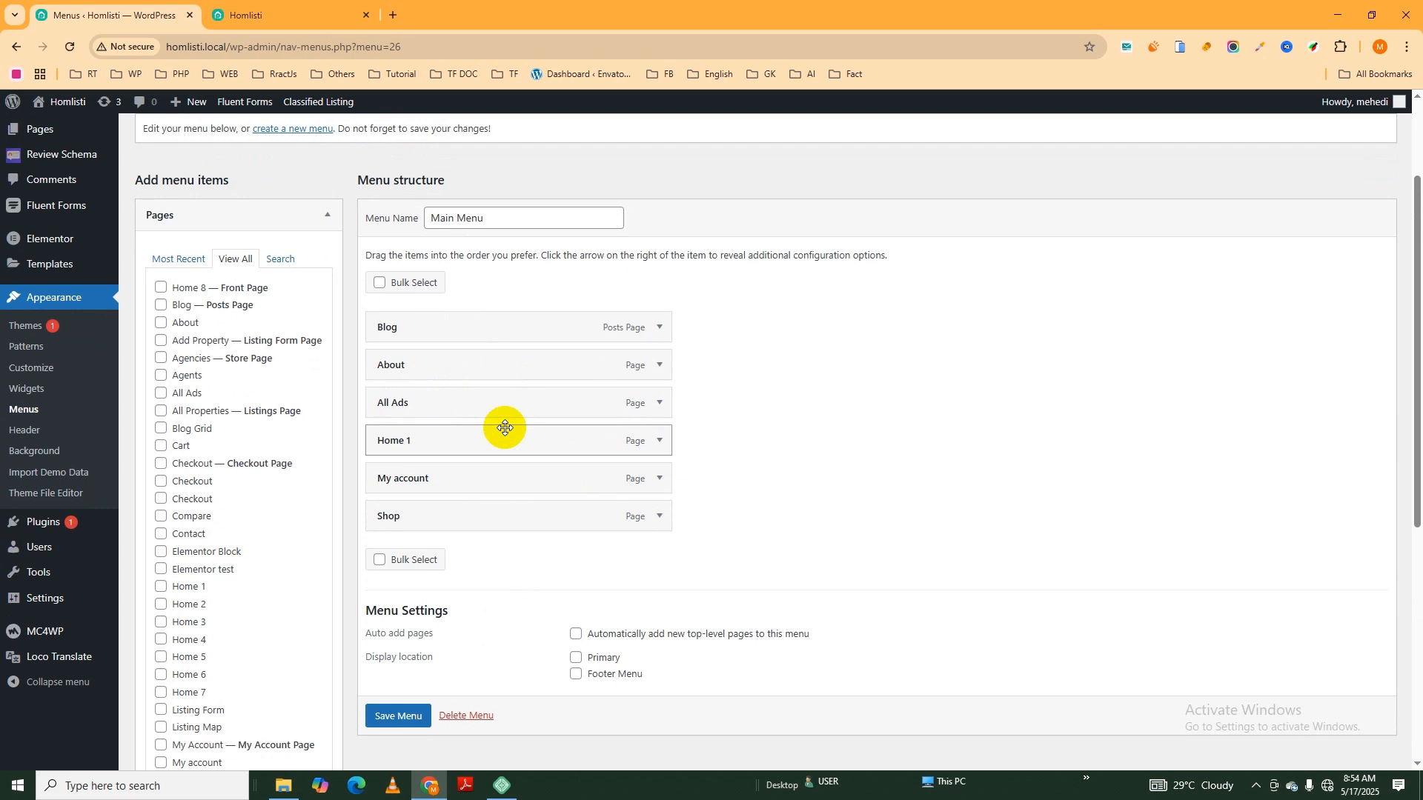
left_click(578, 660)
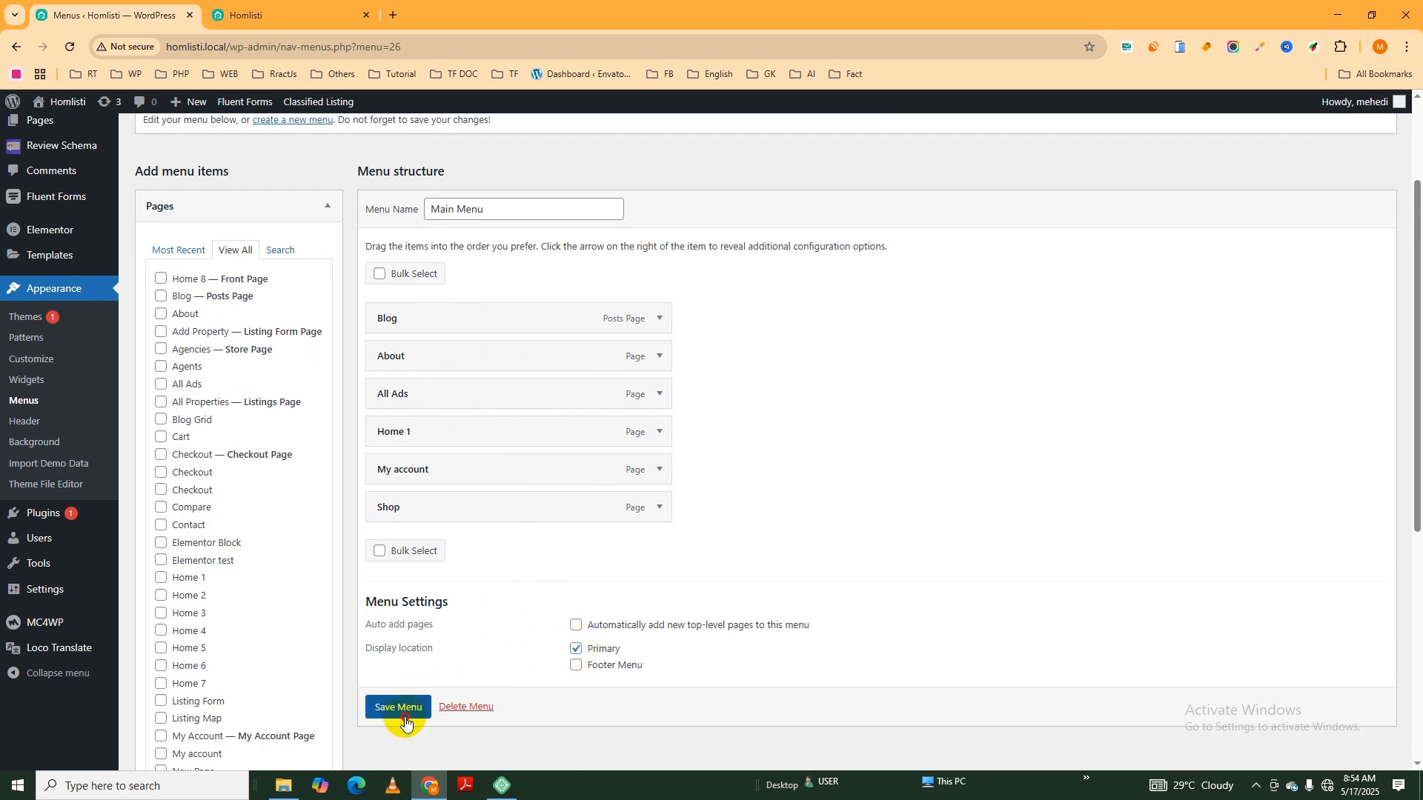
left_click(405, 718)
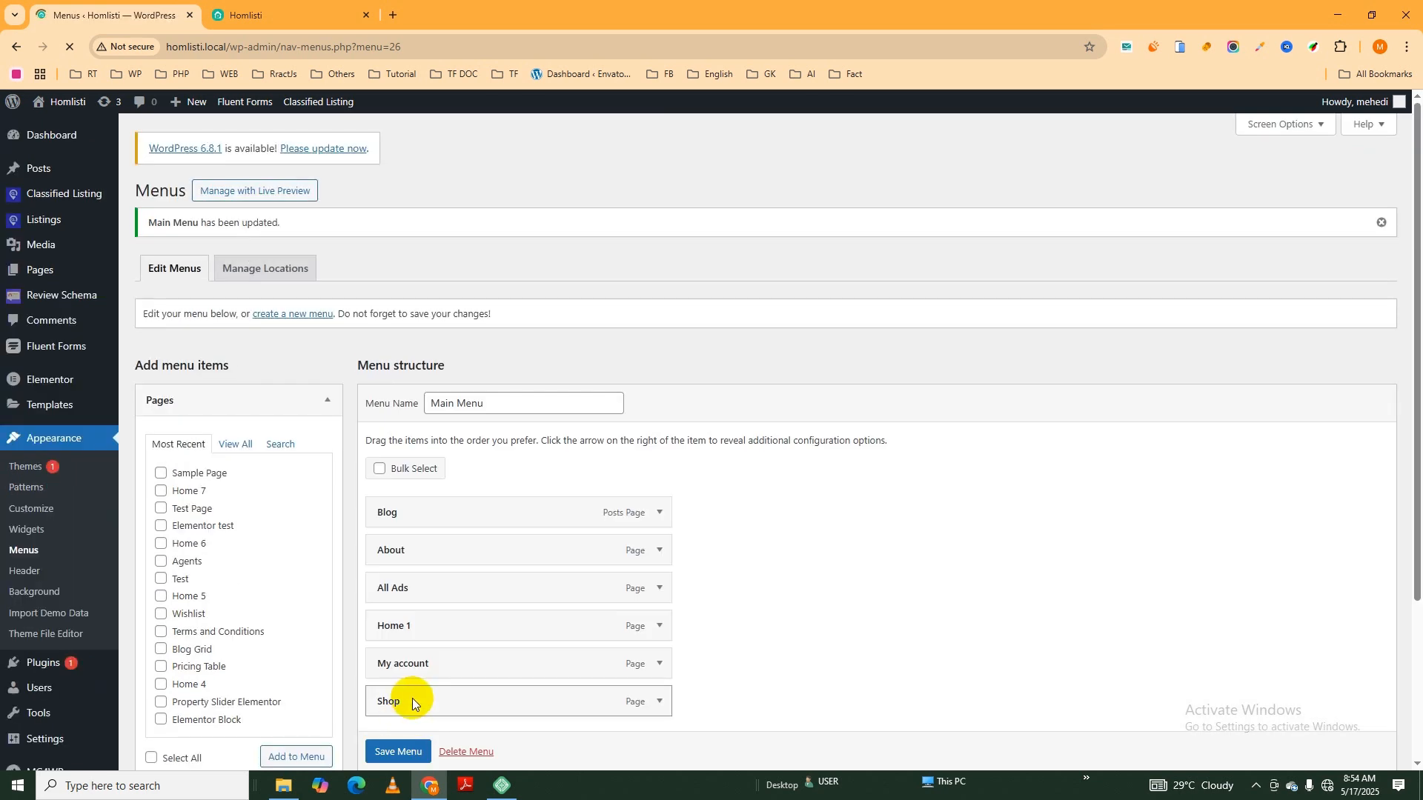
- Reload the Homlisti front page to check the navigation menu in the site header
left_click(301, 21)
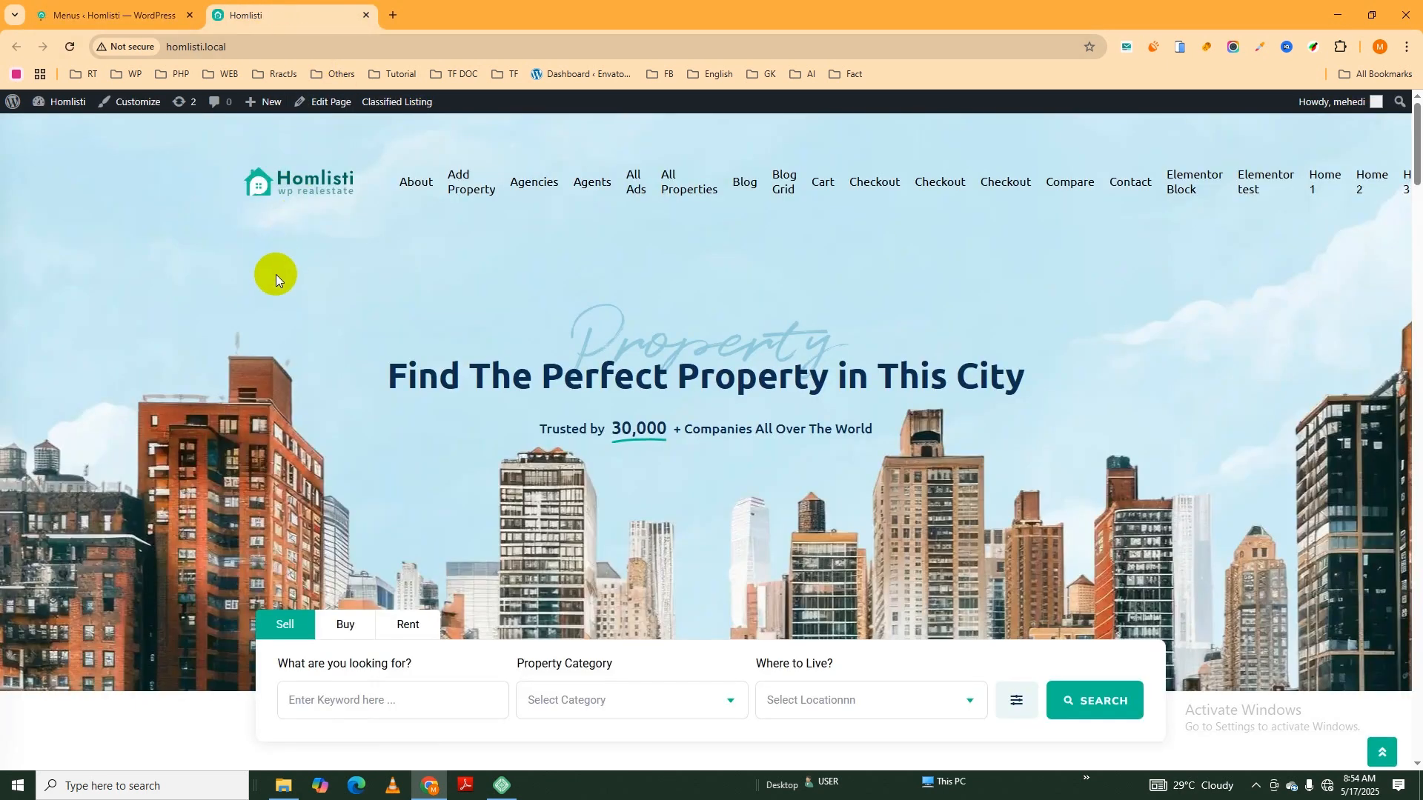
left_click(72, 47)
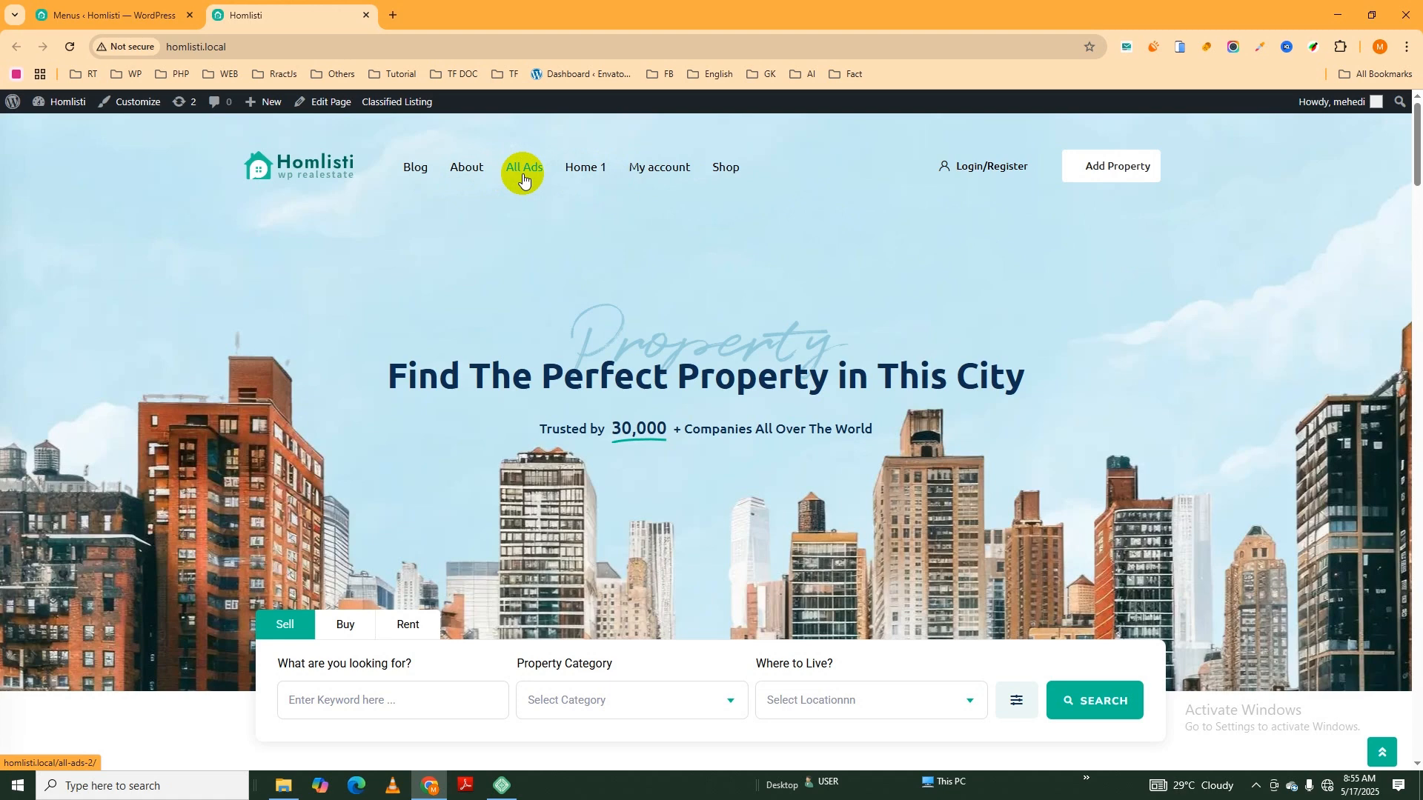
- Return to the menu editor and move the Home 1 item above Blog, to the start of Main Menu
left_click(106, 20)
scroll(610, 456, "down", 1)
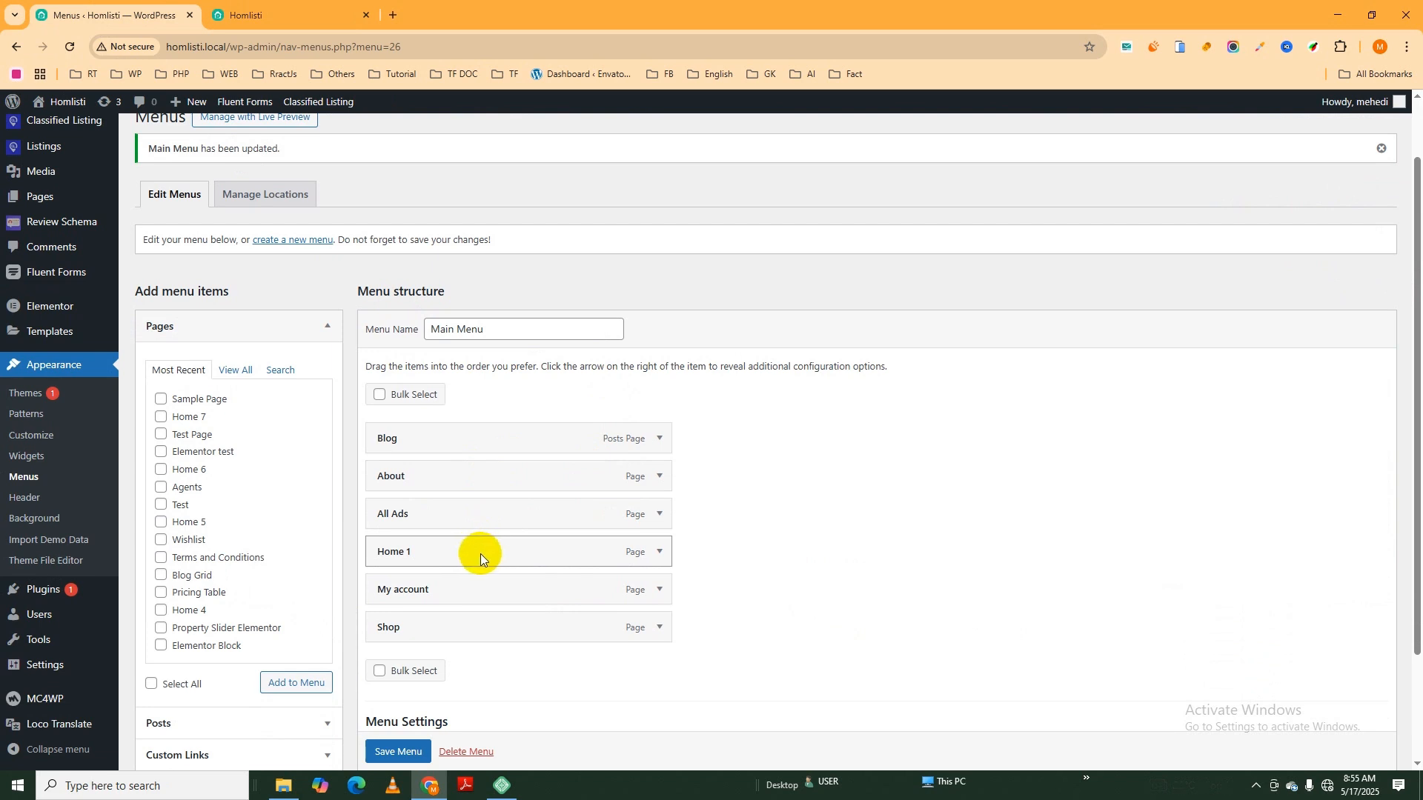
left_click_drag(461, 553, 461, 442)
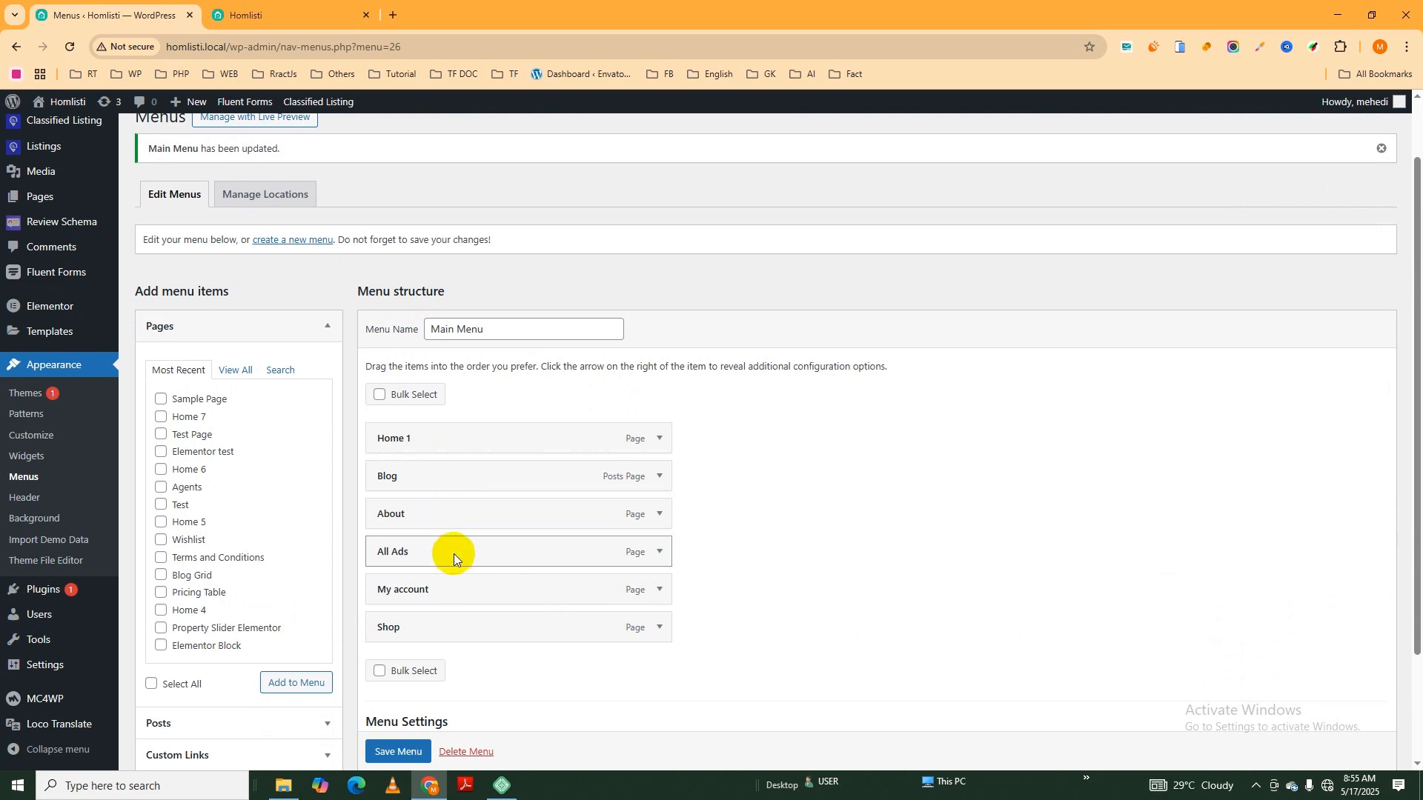
- Reorder the Main Menu items as Home 1, All Ads, About, Blog, Shop and My account
left_click_drag(454, 554, 468, 498)
left_click_drag(455, 464, 452, 476)
left_click_drag(446, 554, 446, 514)
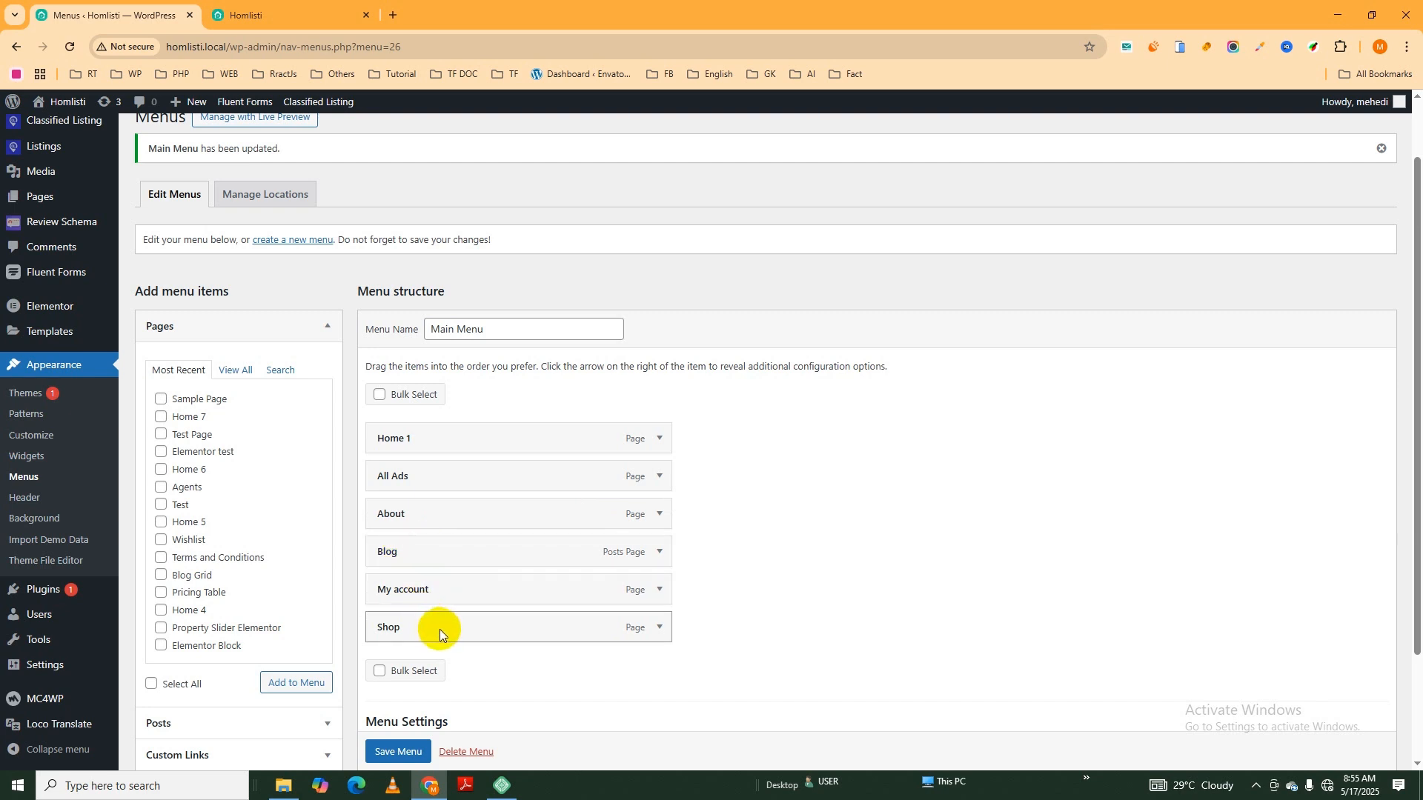
left_click_drag(439, 629, 437, 593)
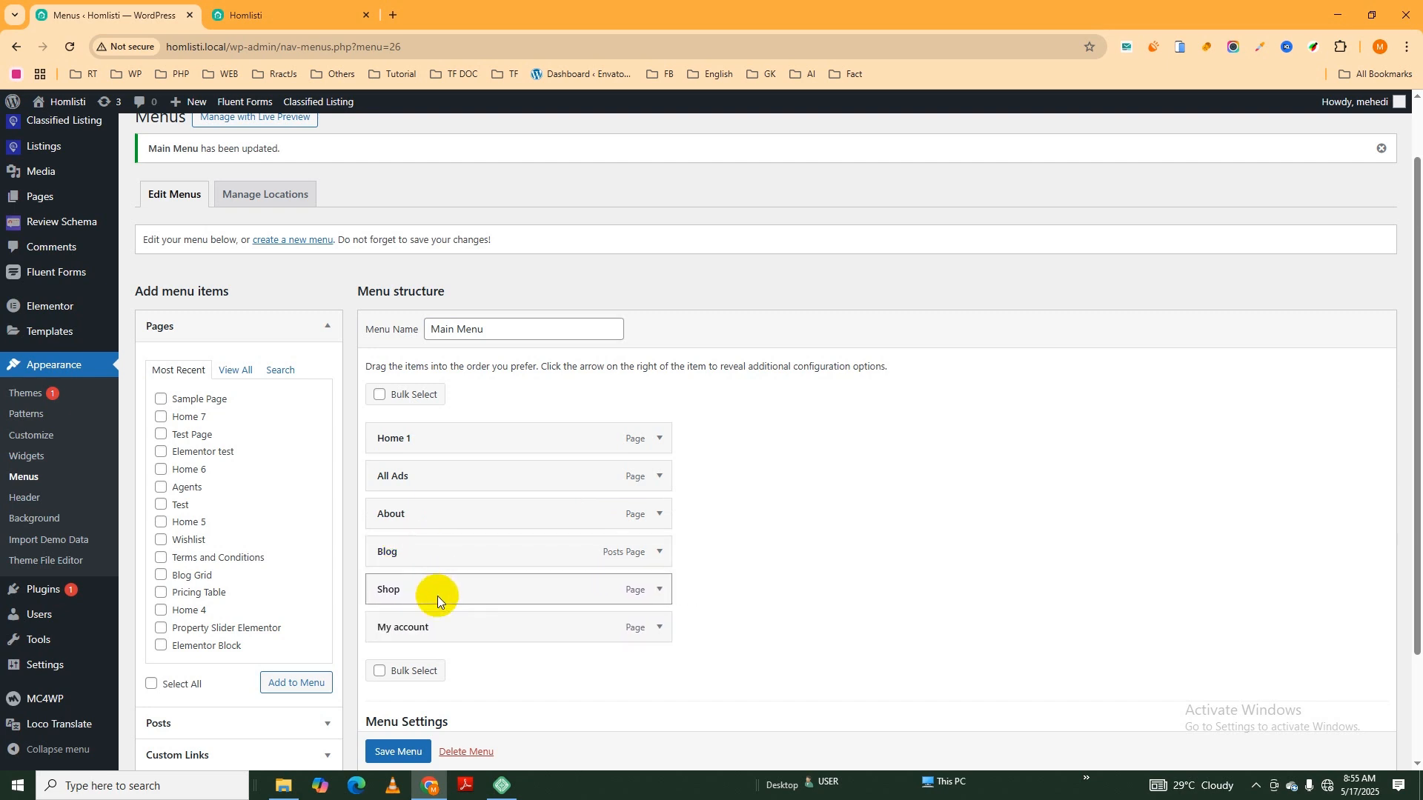
- Save the reordered Main Menu and check the navigation order in the header of the Homlisti front page
scroll(489, 585, "down", 2)
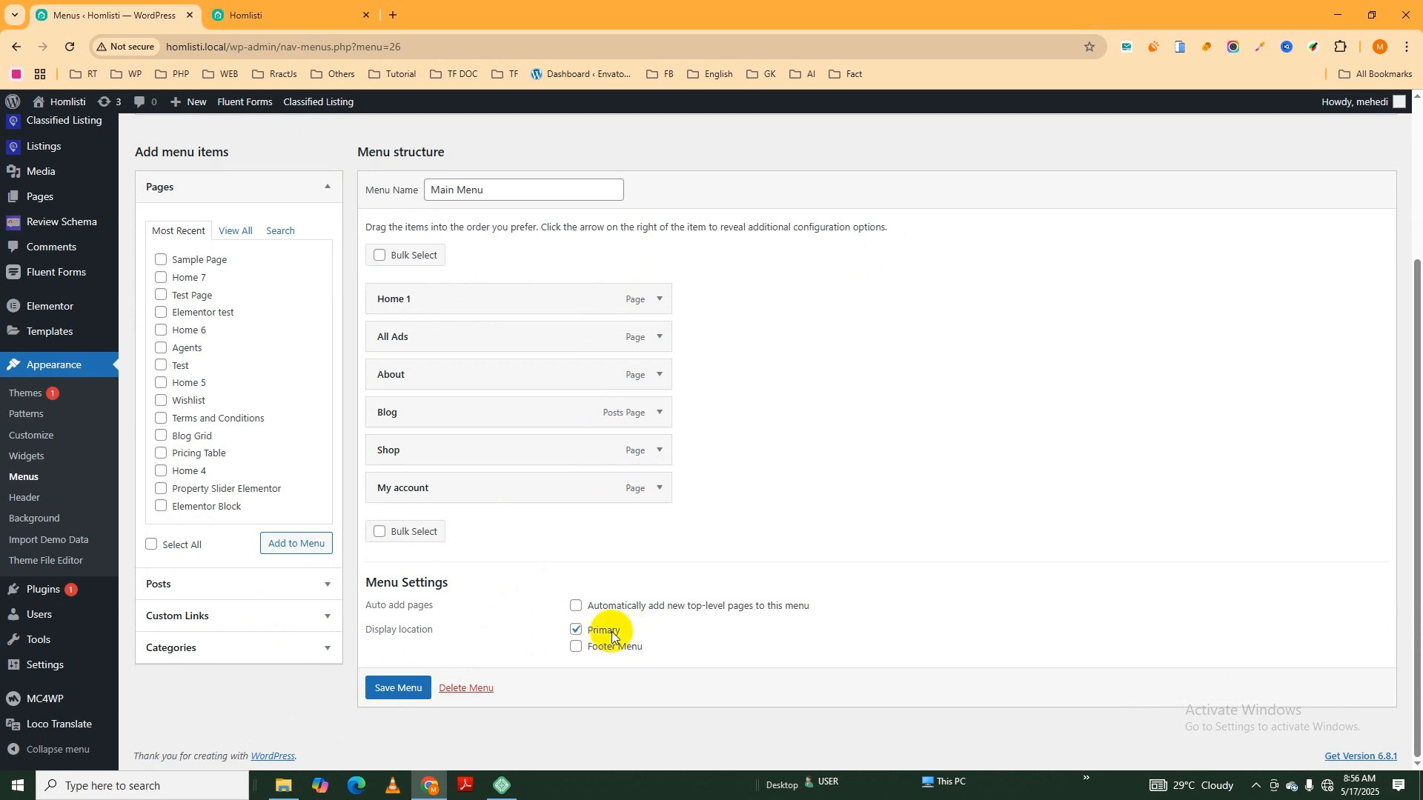
left_click(397, 689)
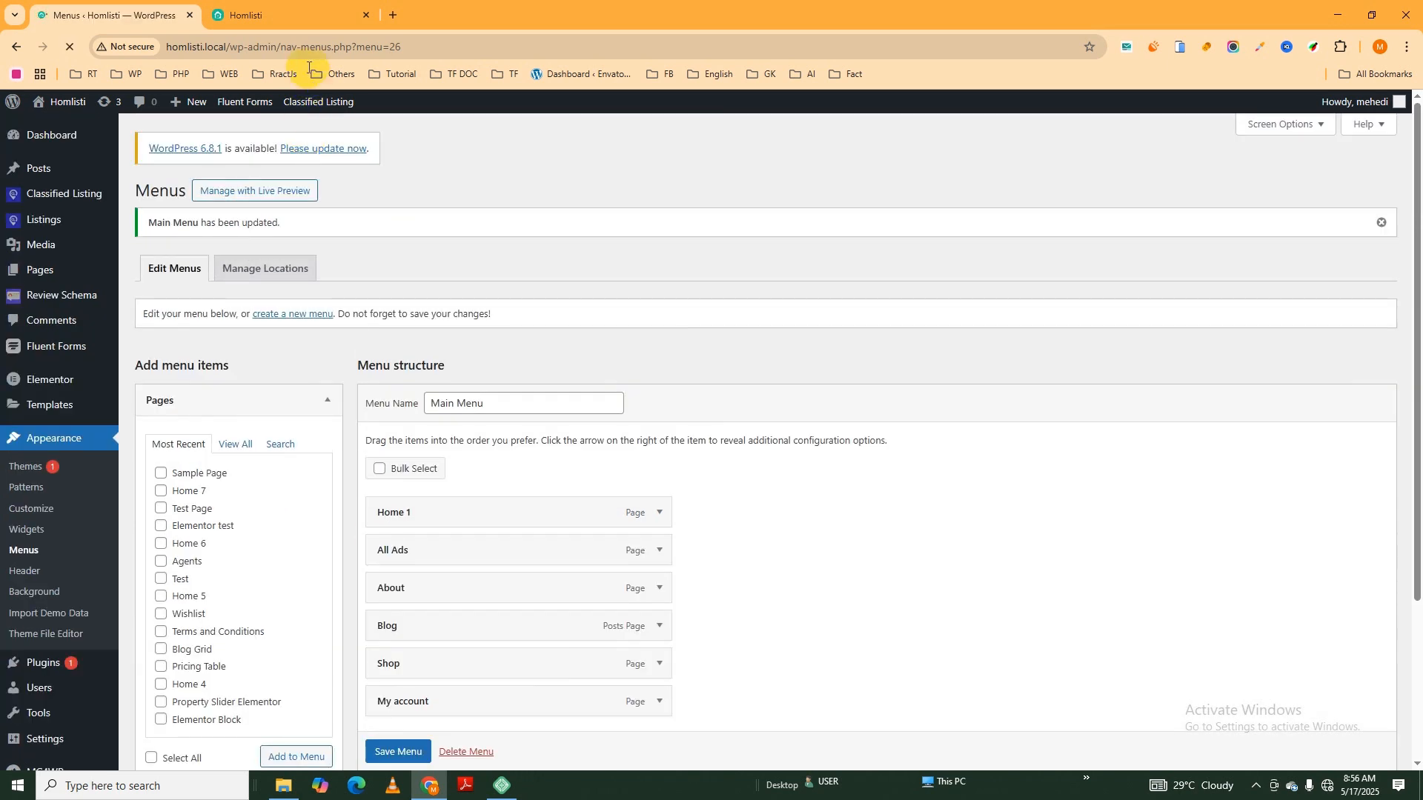
left_click(281, 14)
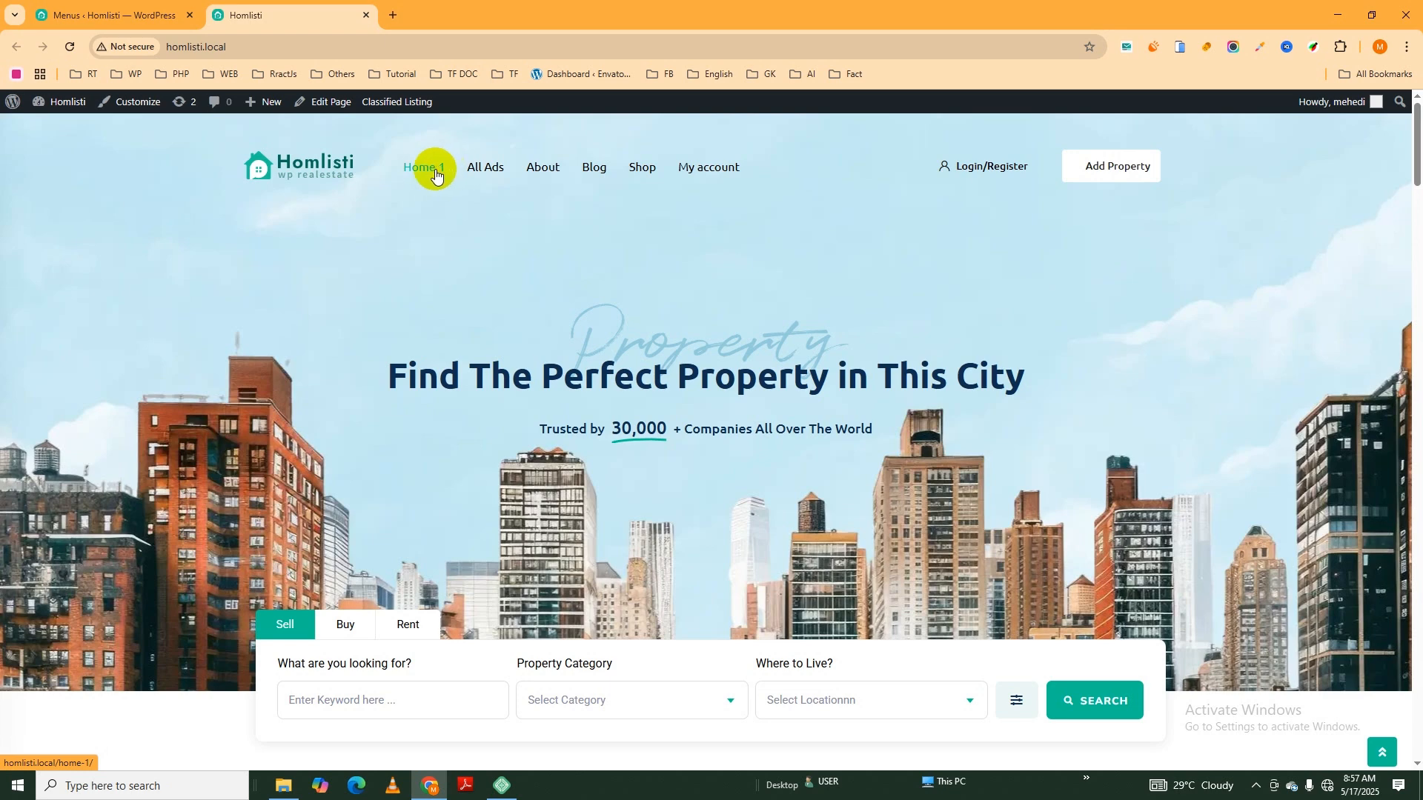
- Back in the menu editor, change the navigation label of the Home 1 item to Home and save the menu
left_click(122, 18)
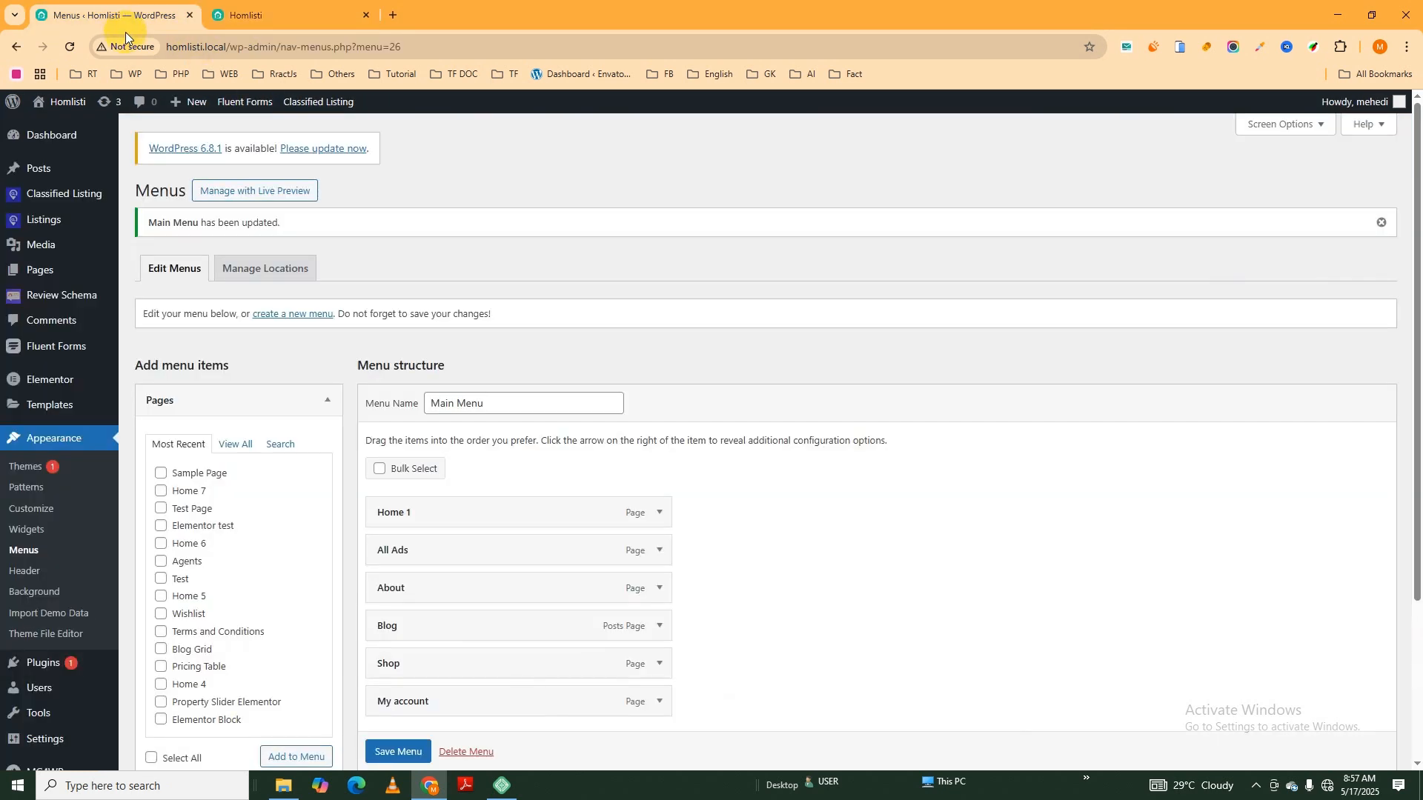
scroll(489, 467, "down", 1)
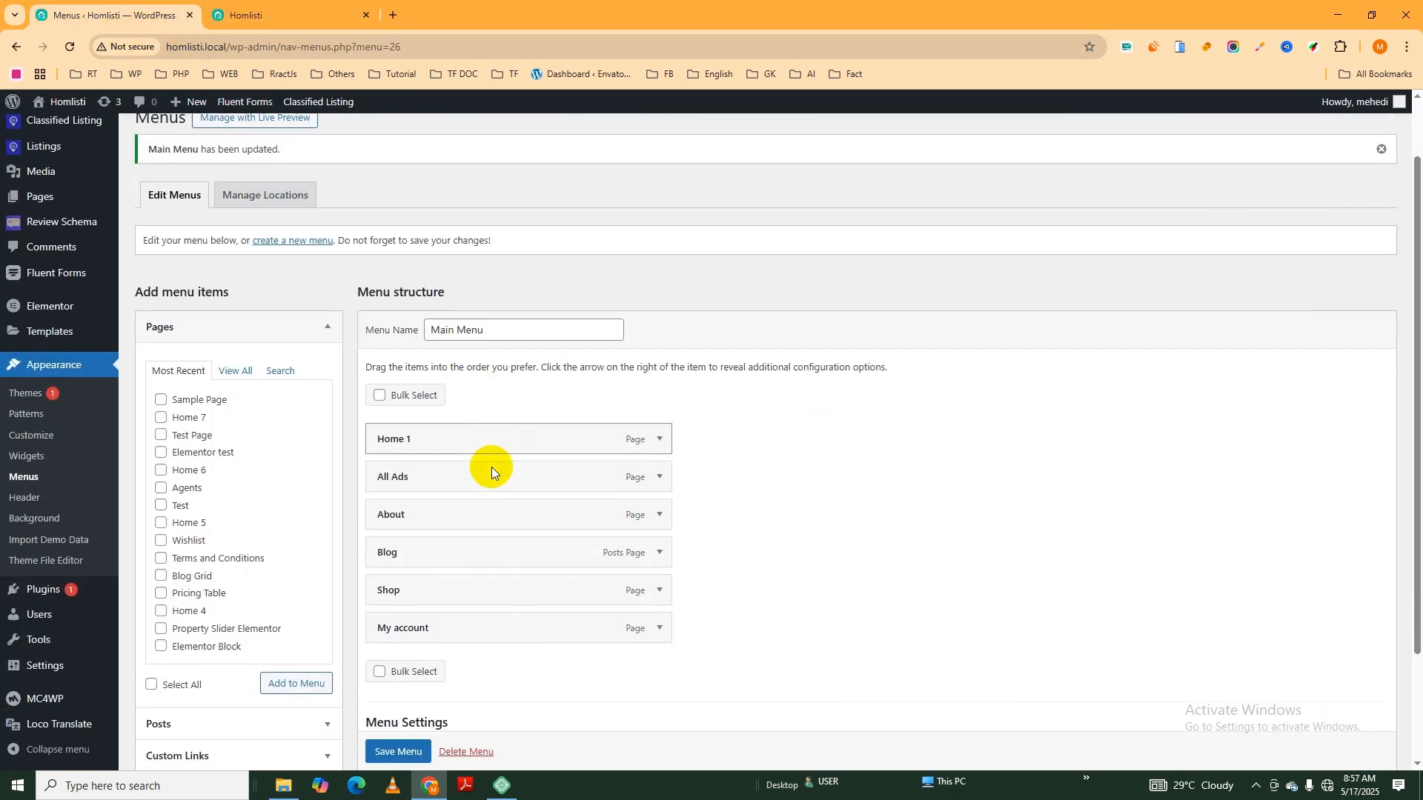
left_click(659, 439)
left_click(660, 440)
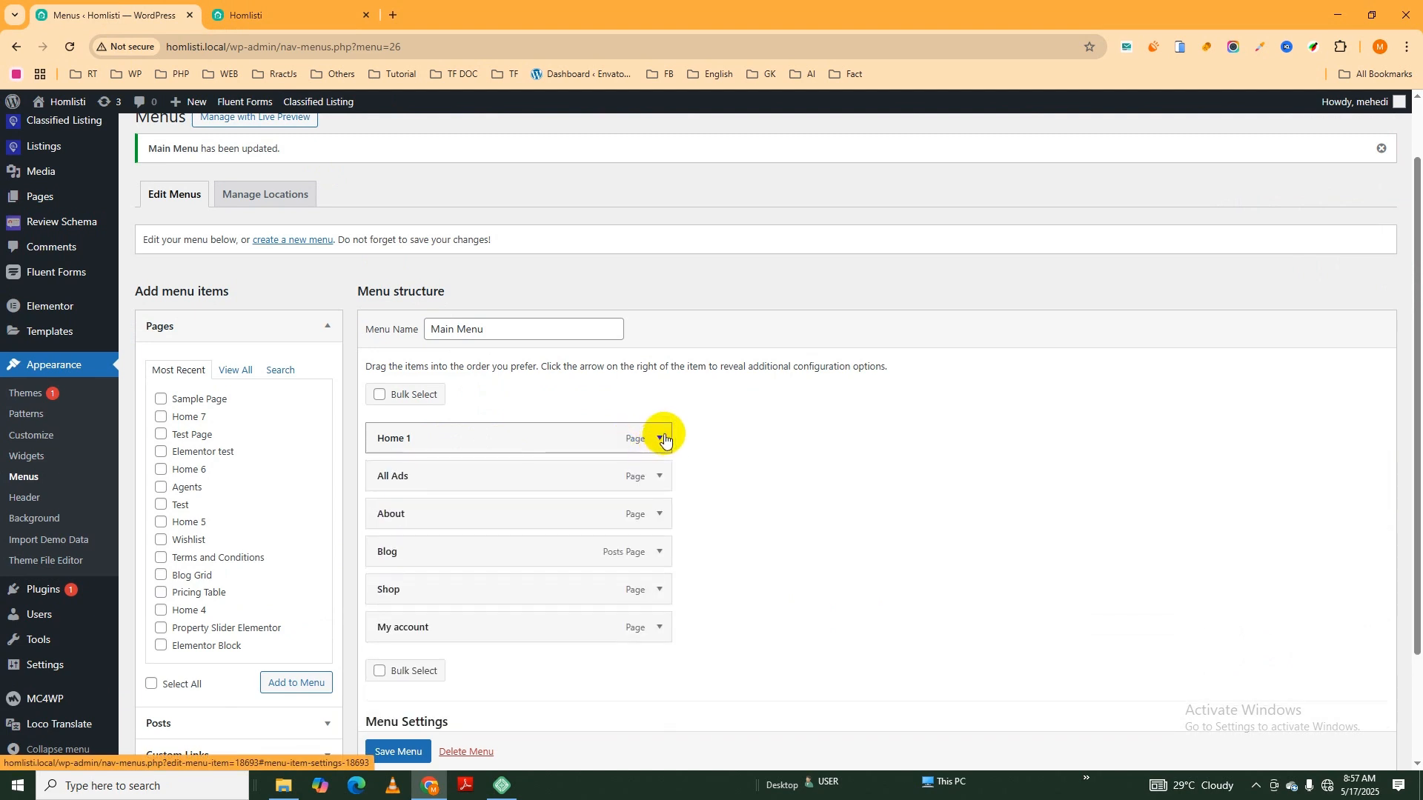
left_click(658, 439)
left_click(465, 486)
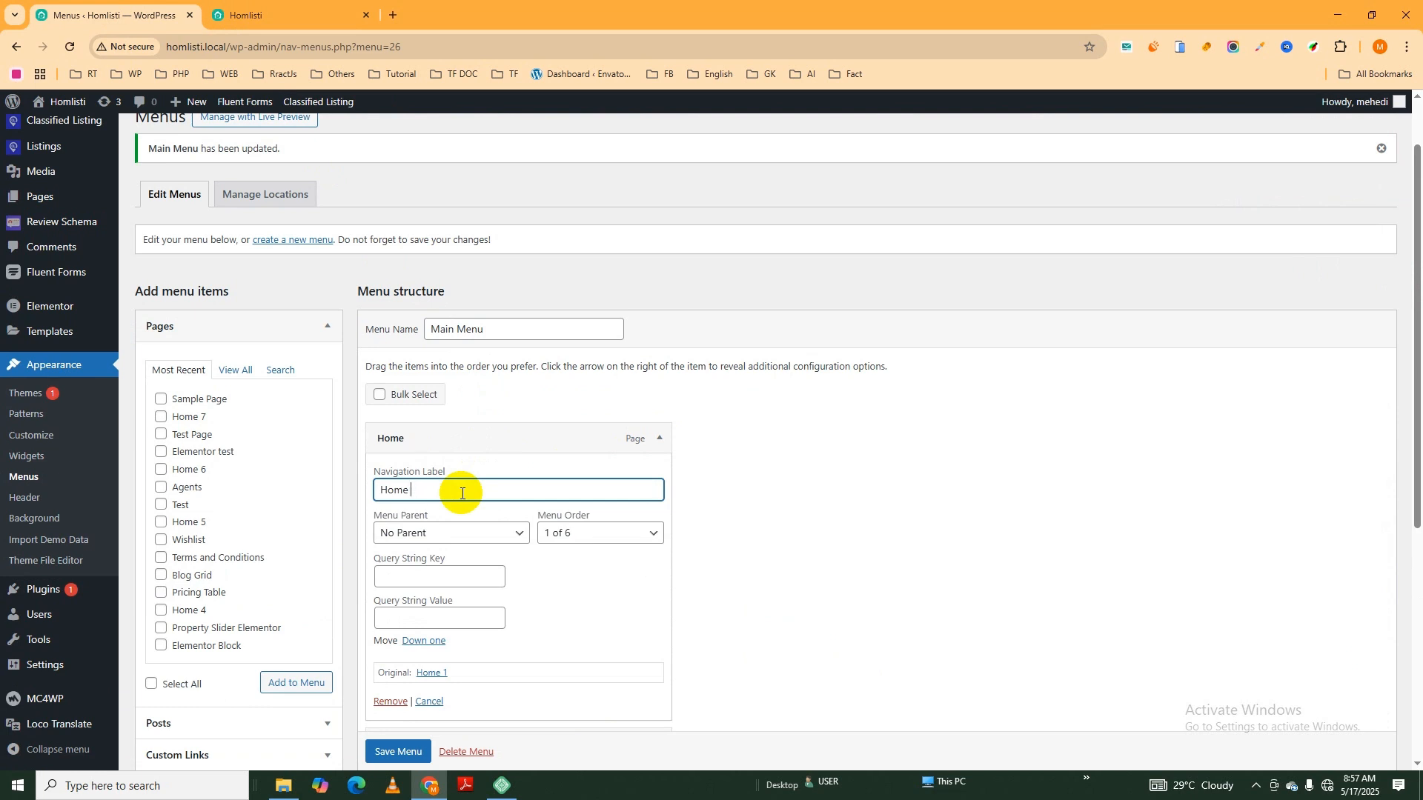
scroll(347, 718, "down", 2)
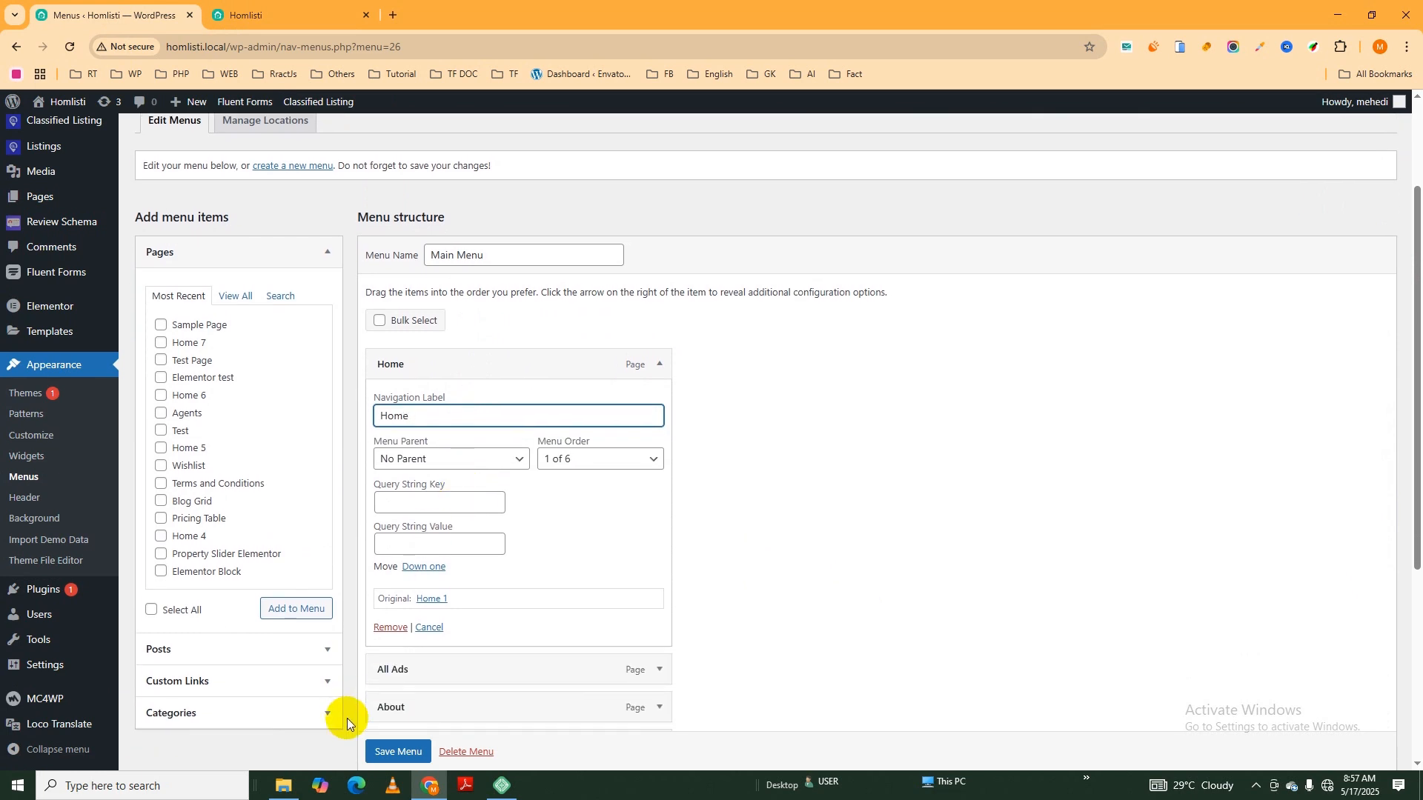
left_click(395, 752)
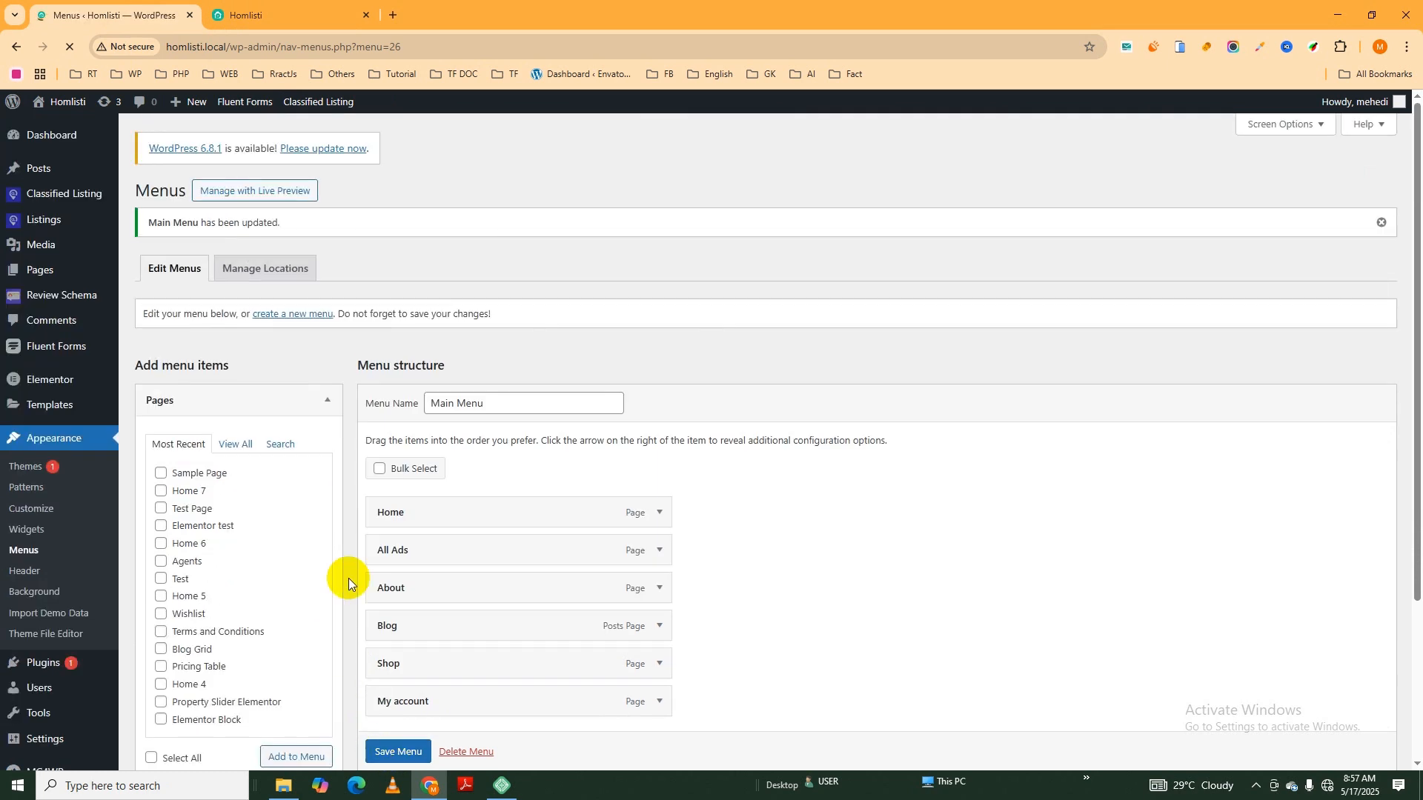
- Reload the Homlisti front page to check the renamed Home item in the header navigation
left_click(300, 12)
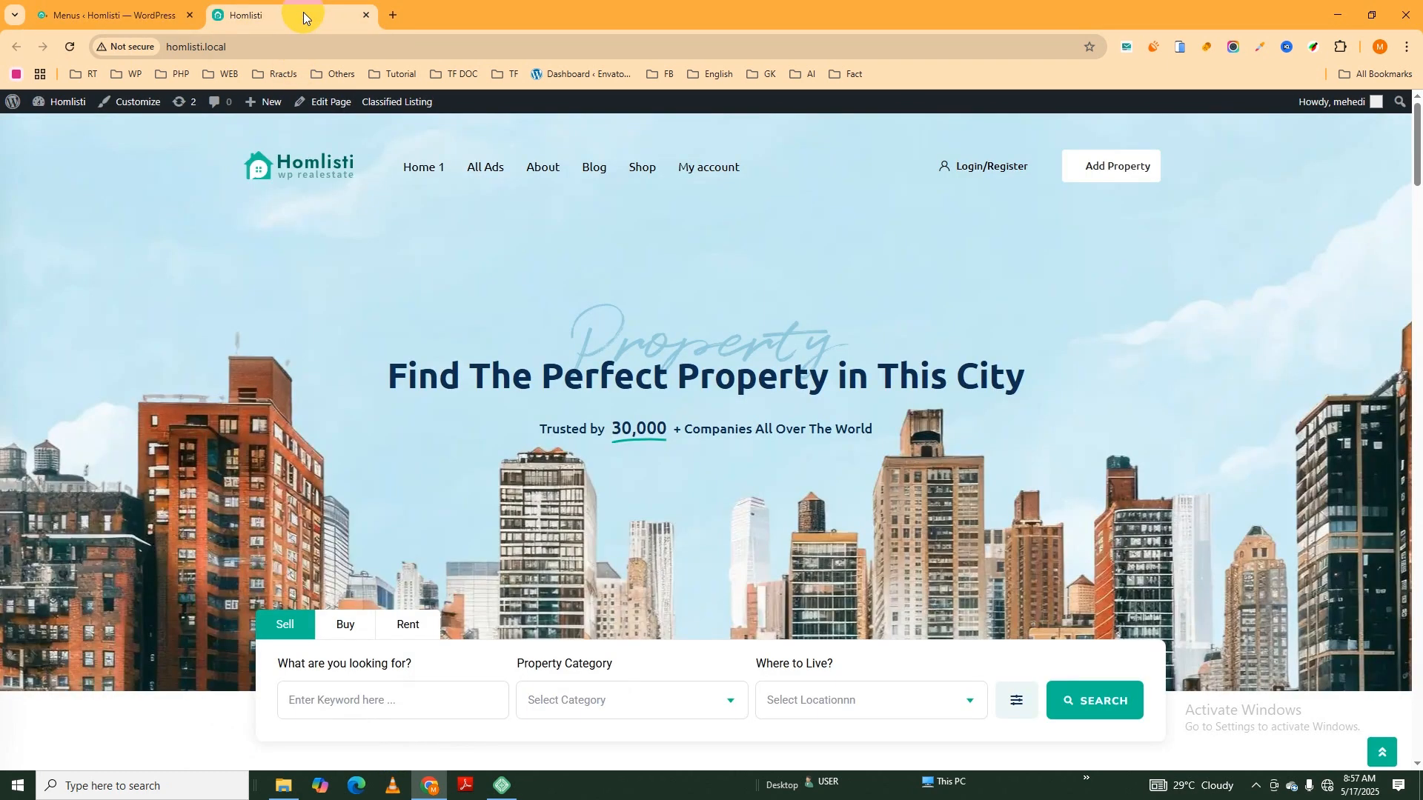
left_click(70, 47)
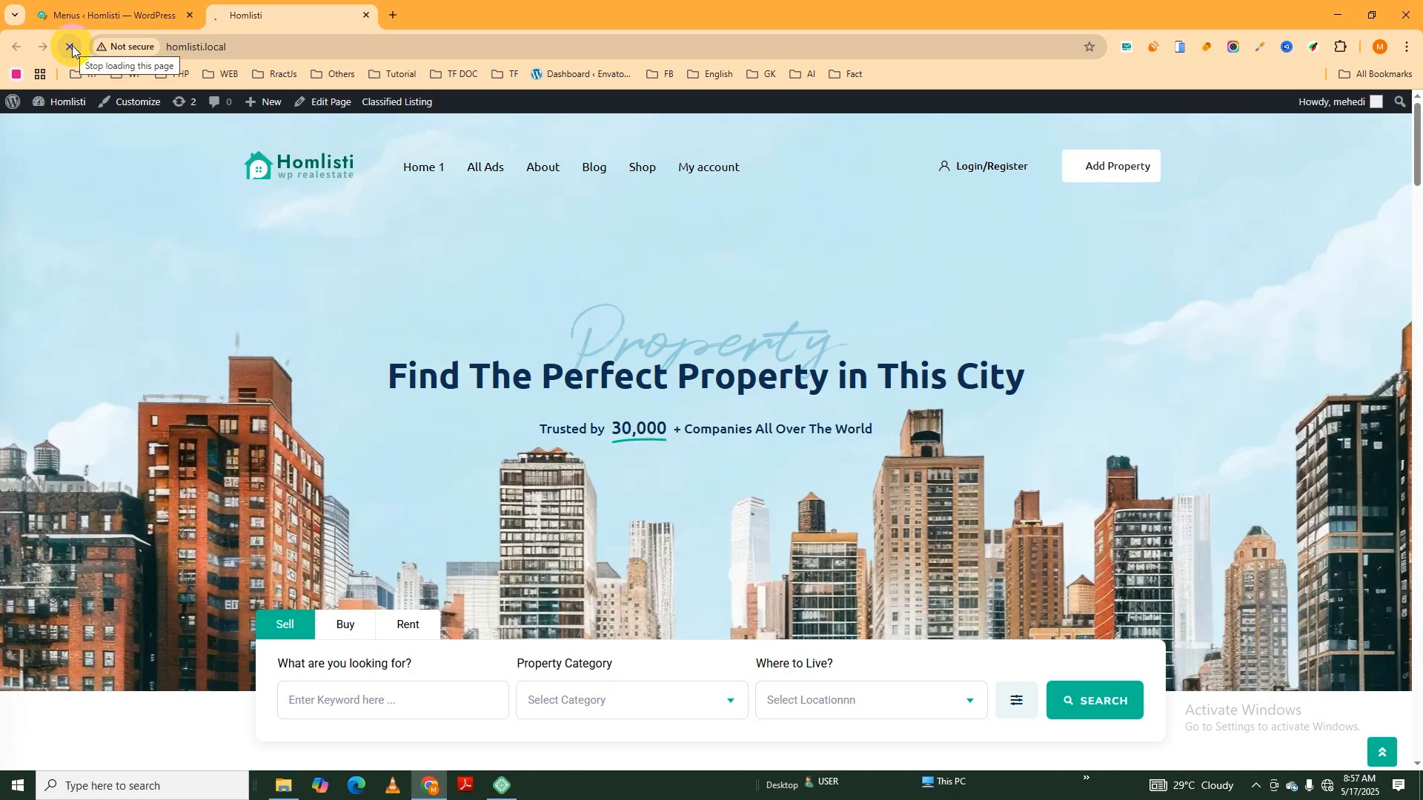